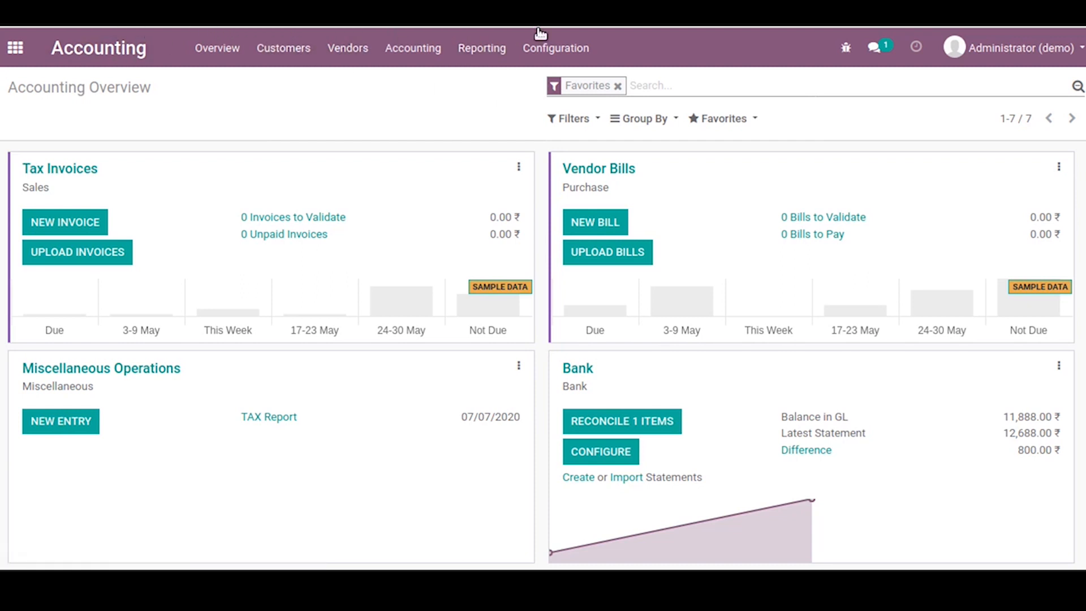
# Open the reconciliation models and look over the fields of a blank new model without saving it.
pyautogui.click(546, 48)
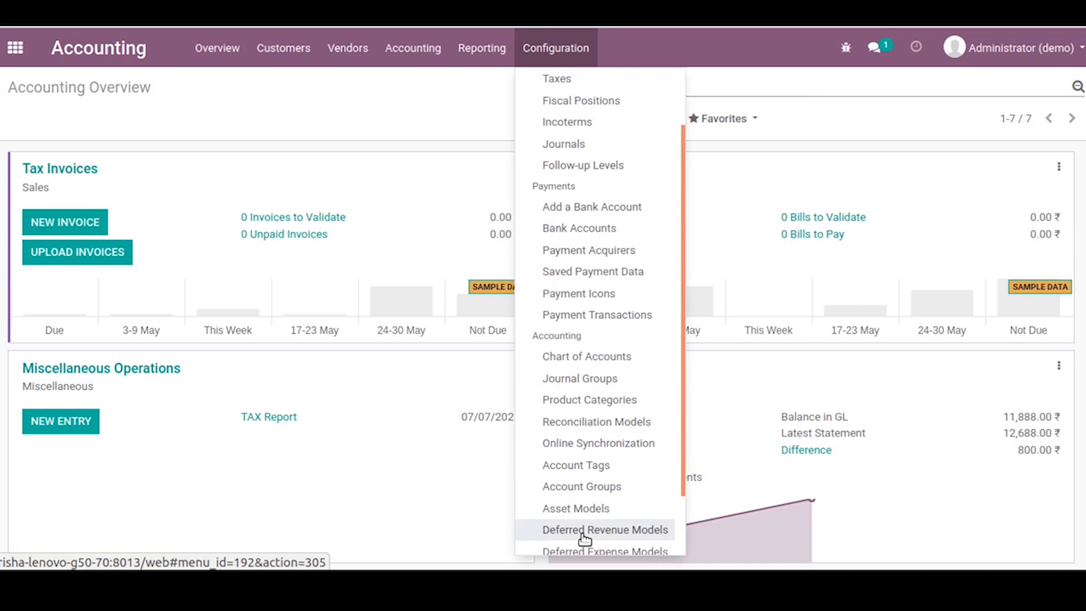
pyautogui.click(635, 420)
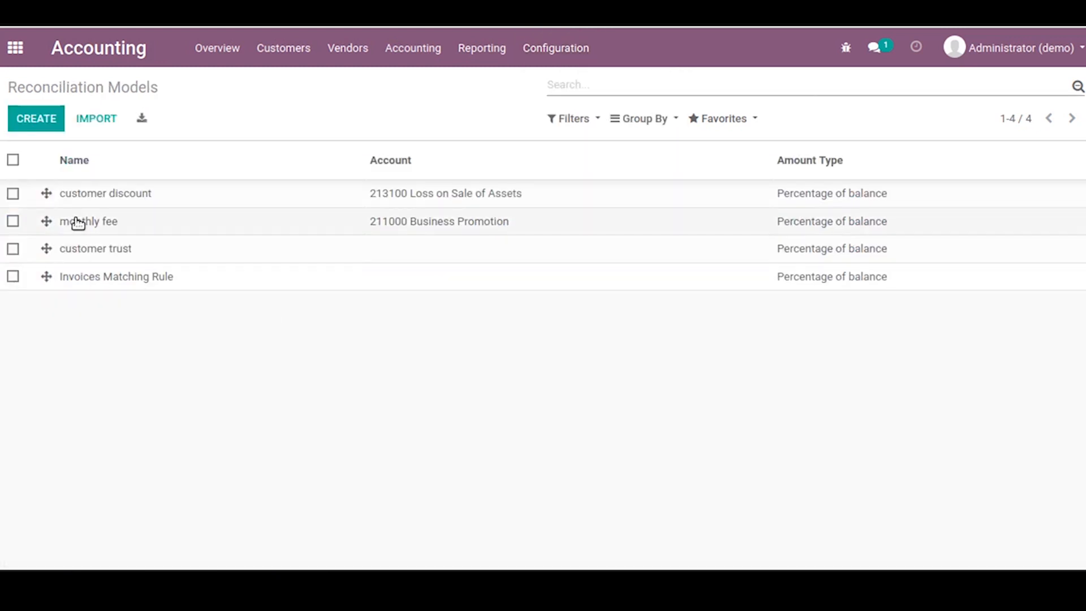
pyautogui.click(34, 120)
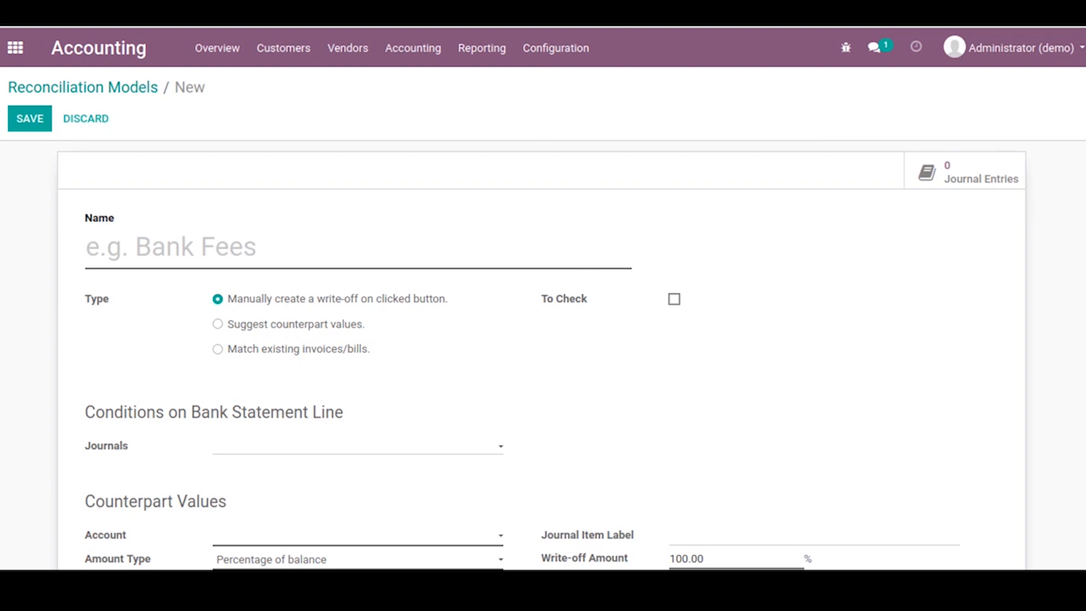
pyautogui.scroll(-2, 1078, 305)
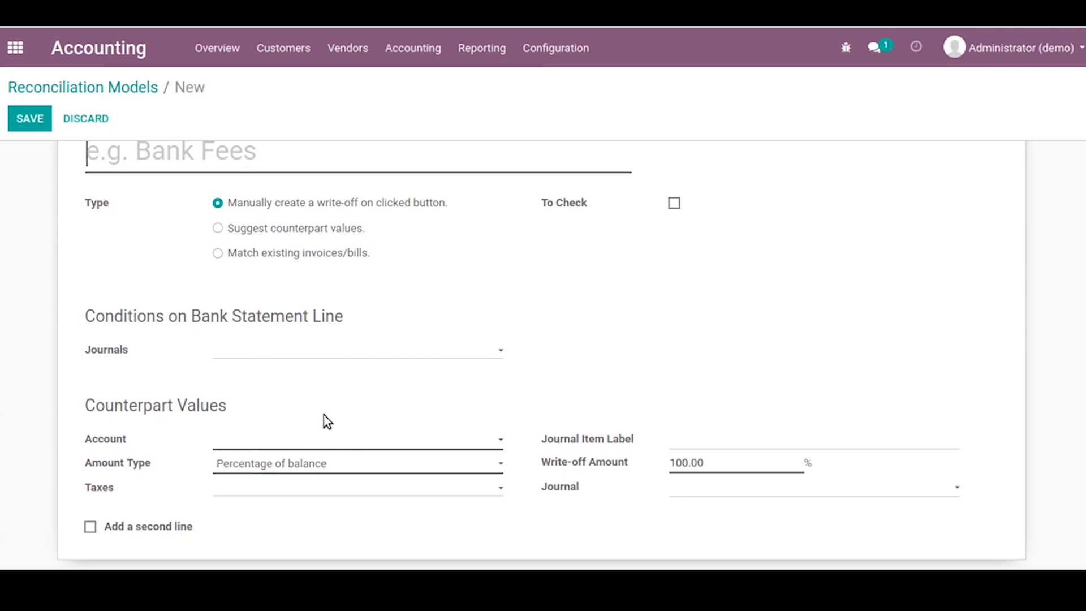
pyautogui.click(131, 90)
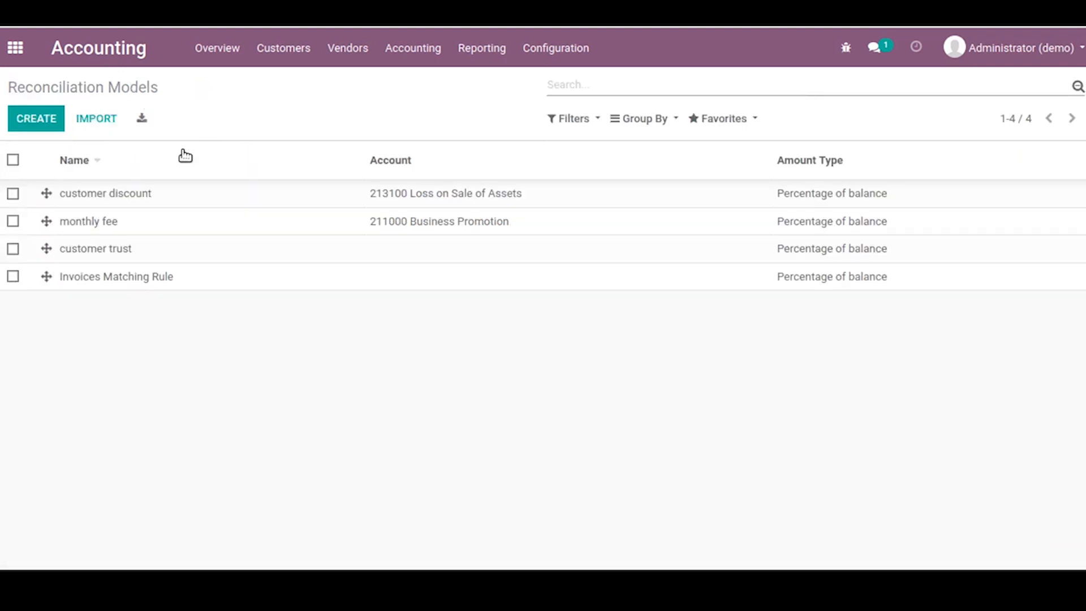
# Open the customer discount reconciliation model and review its name and type.
pyautogui.click(189, 204)
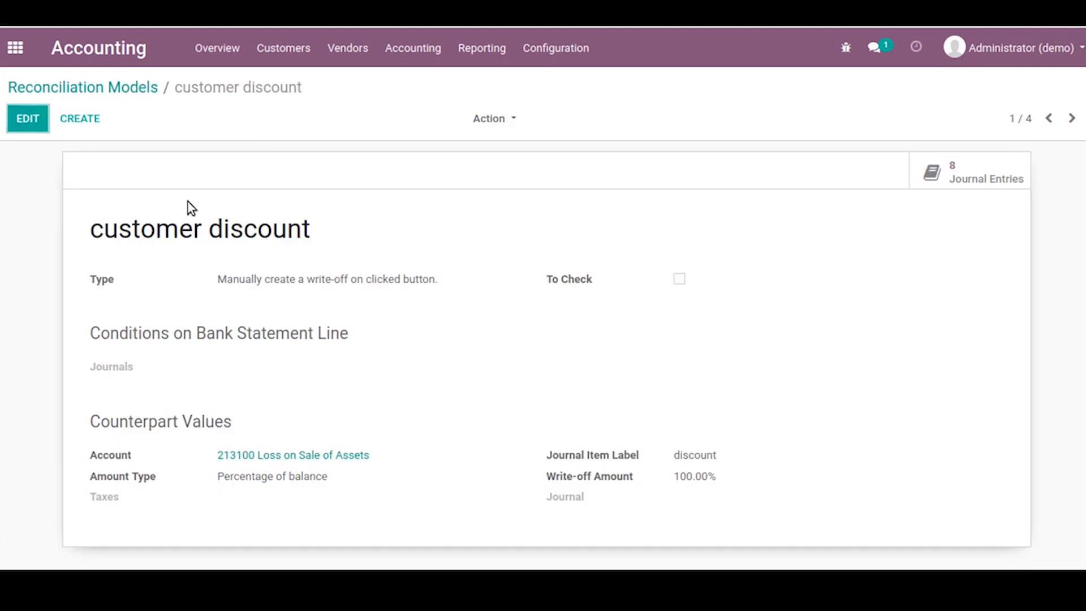
pyautogui.tripleClick(199, 232)
pyautogui.click(197, 231)
pyautogui.tripleClick(293, 281)
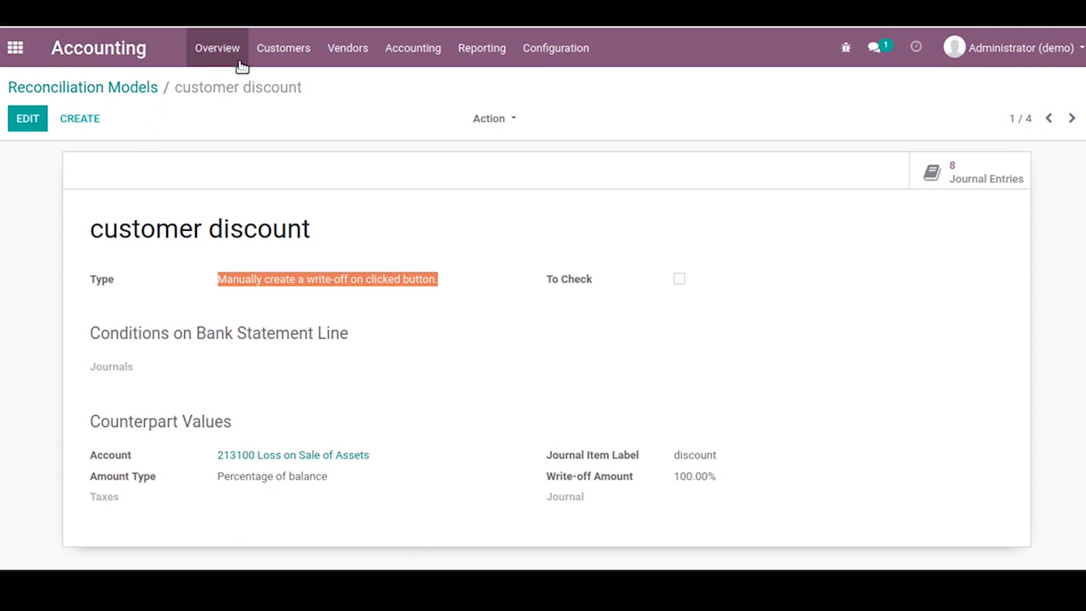
# Create a new customer invoice and select the customer's name.
pyautogui.click(277, 60)
pyautogui.click(271, 88)
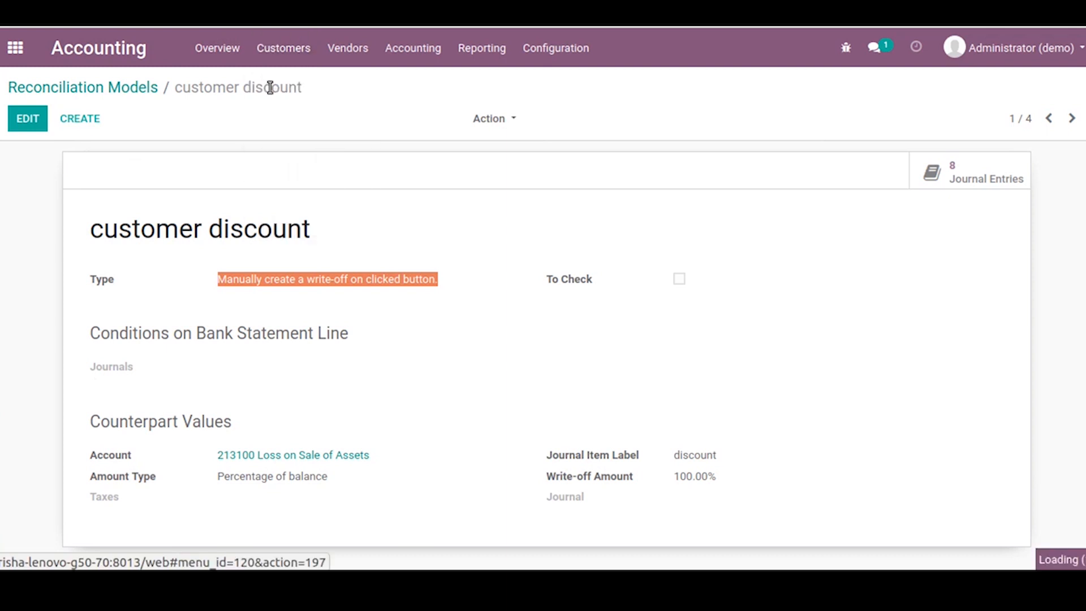
pyautogui.click(41, 130)
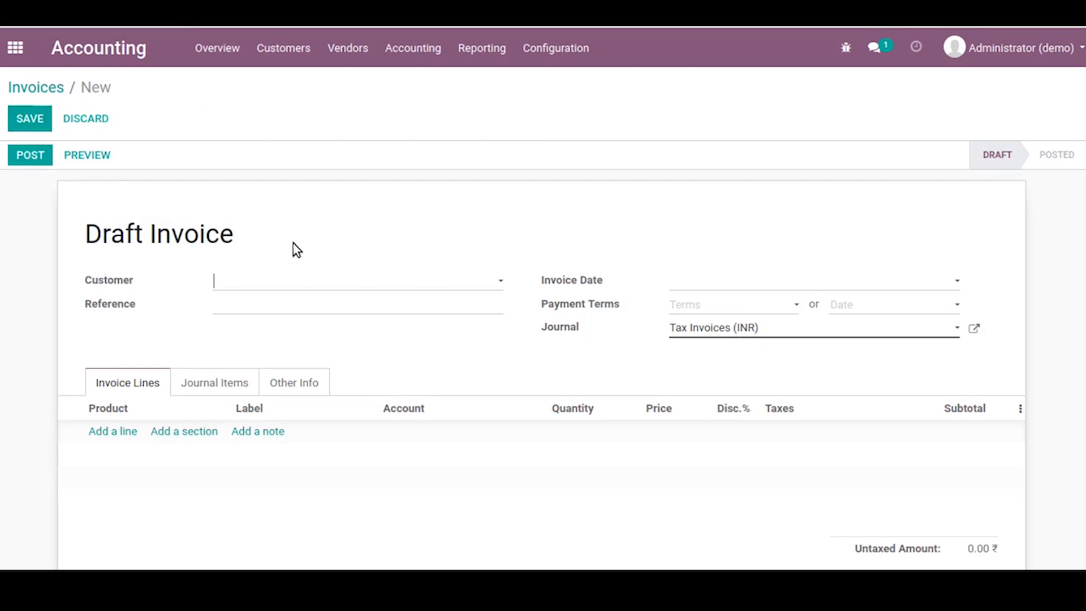
pyautogui.write('jaco')
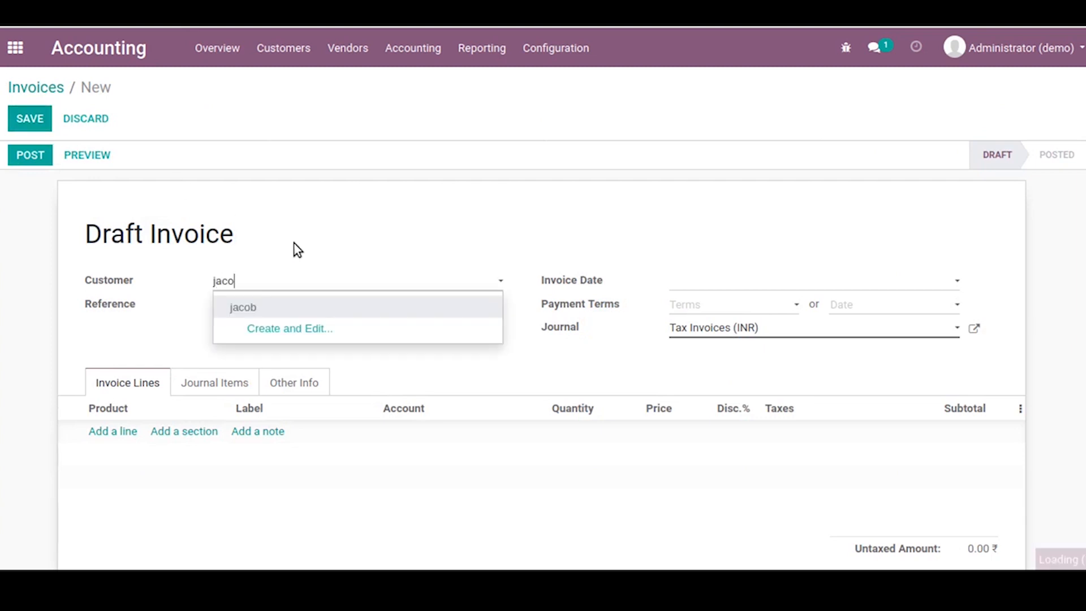
pyautogui.press('Return')
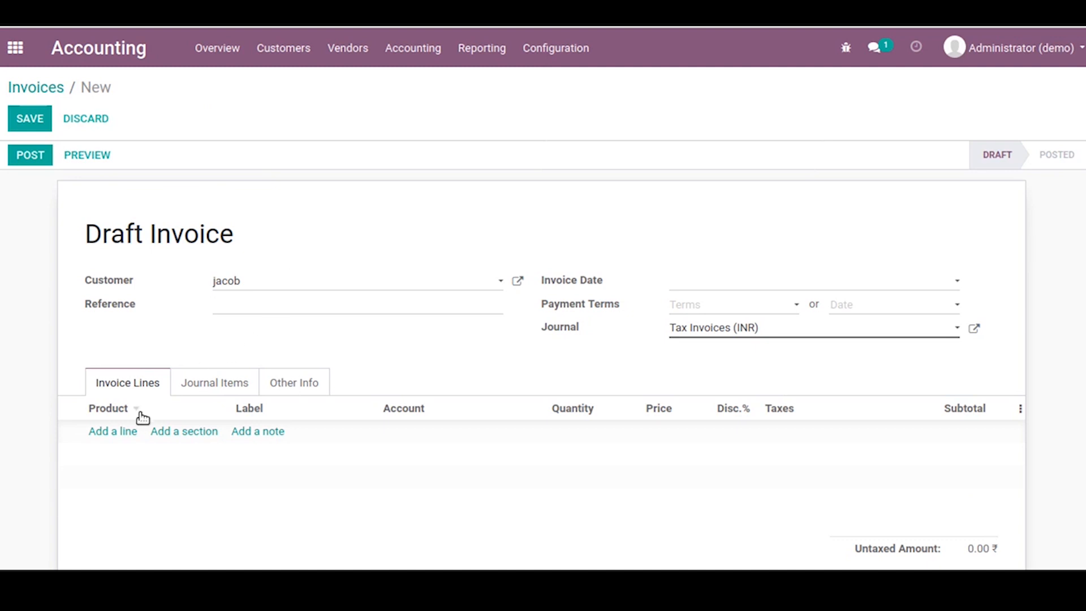
# Add a books line priced at 400 with the GST 5% tax removed, and post the invoice.
pyautogui.click(116, 433)
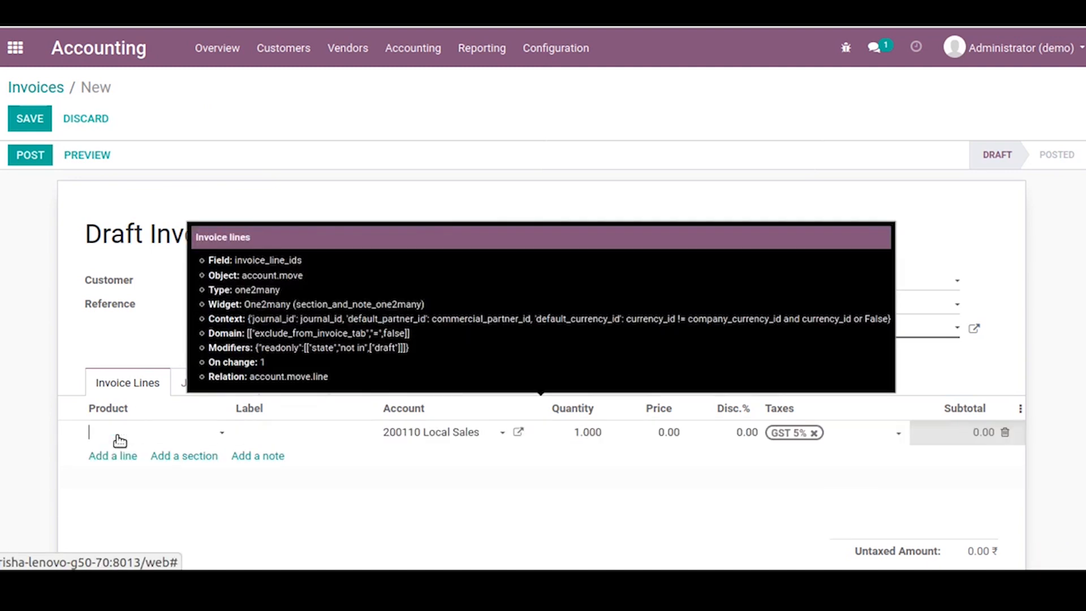
pyautogui.write('b')
pyautogui.press('Return')
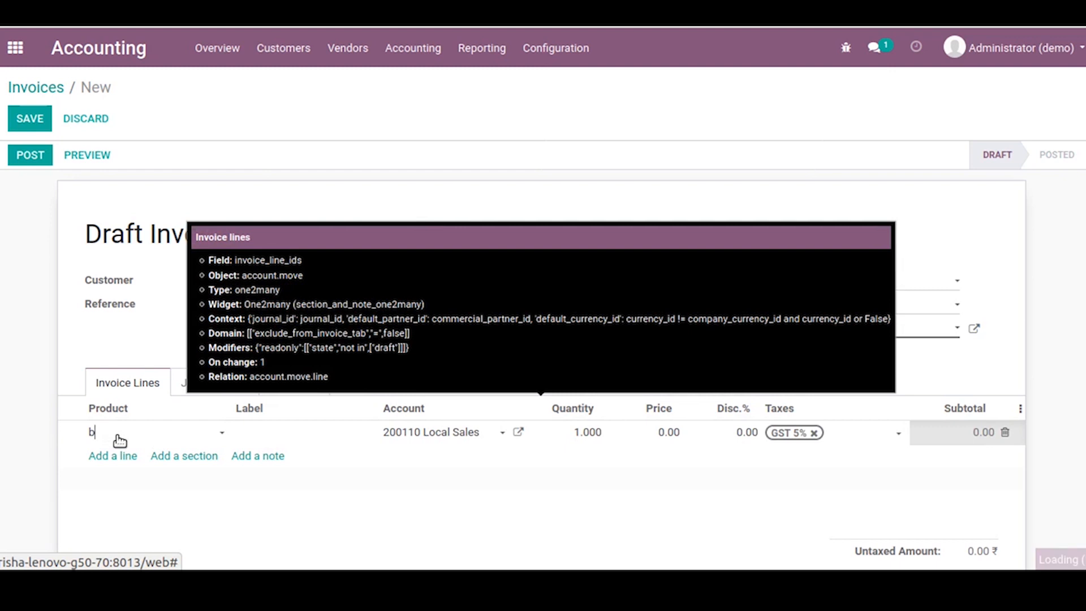
pyautogui.click(664, 435)
pyautogui.write('40')
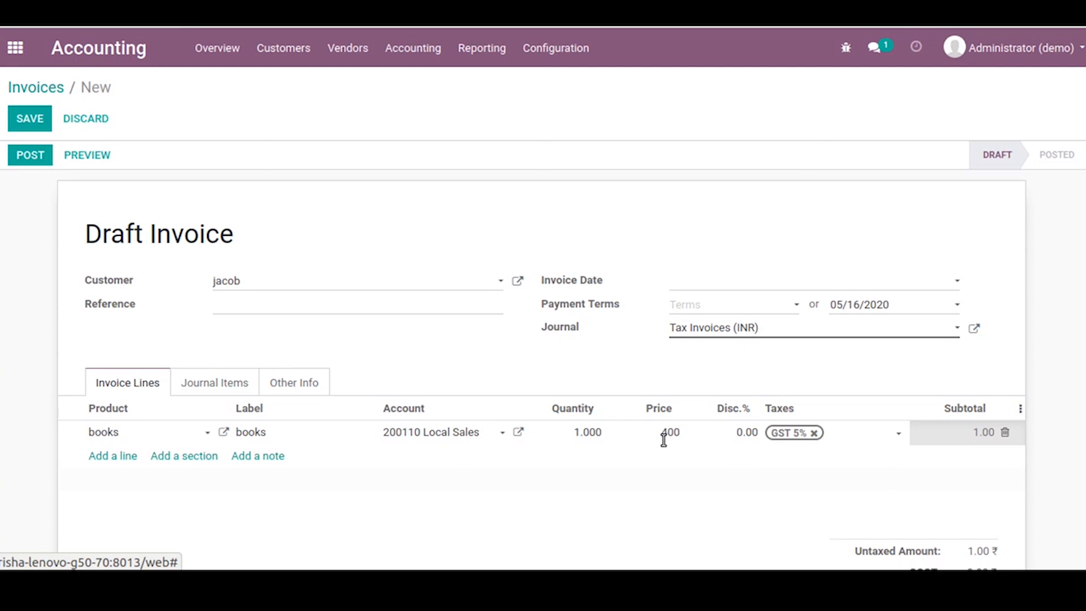
pyautogui.click(814, 433)
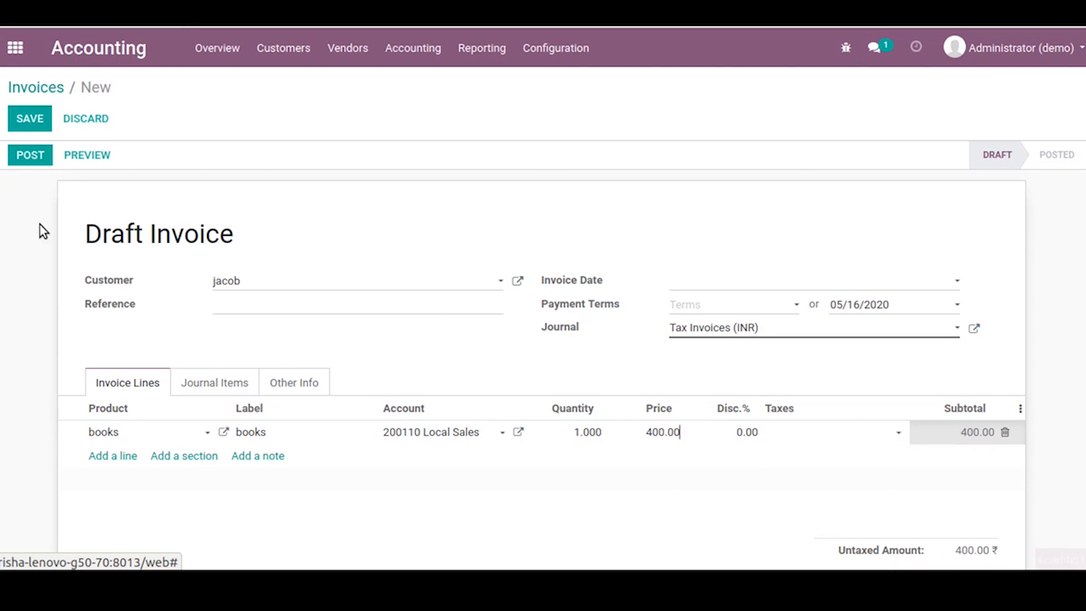
pyautogui.click(33, 160)
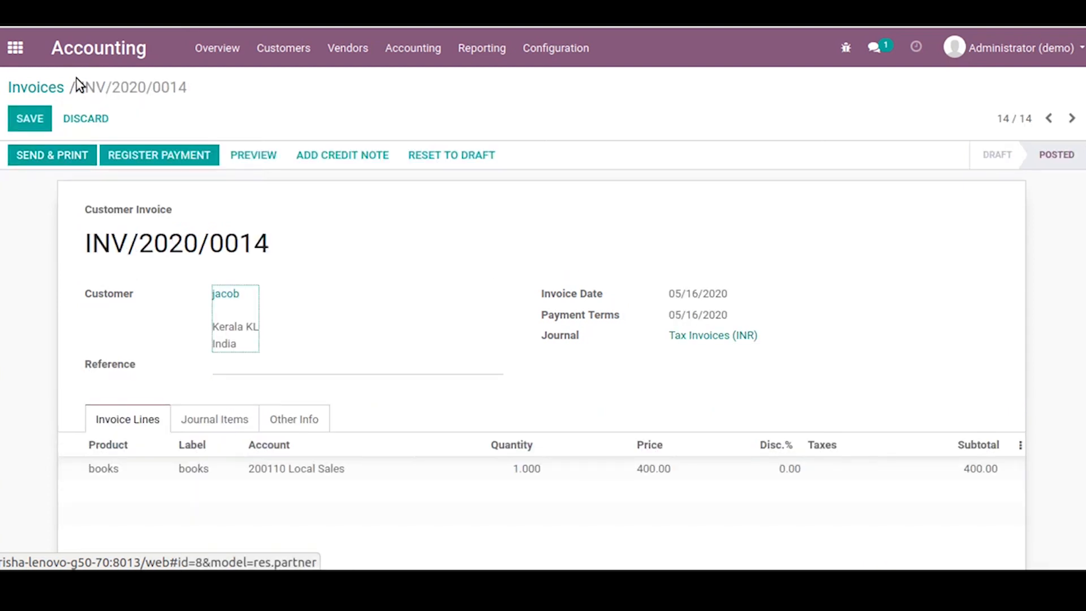
# Create a new statement for the Bank journal with the reference bank/01/2020.
pyautogui.click(88, 59)
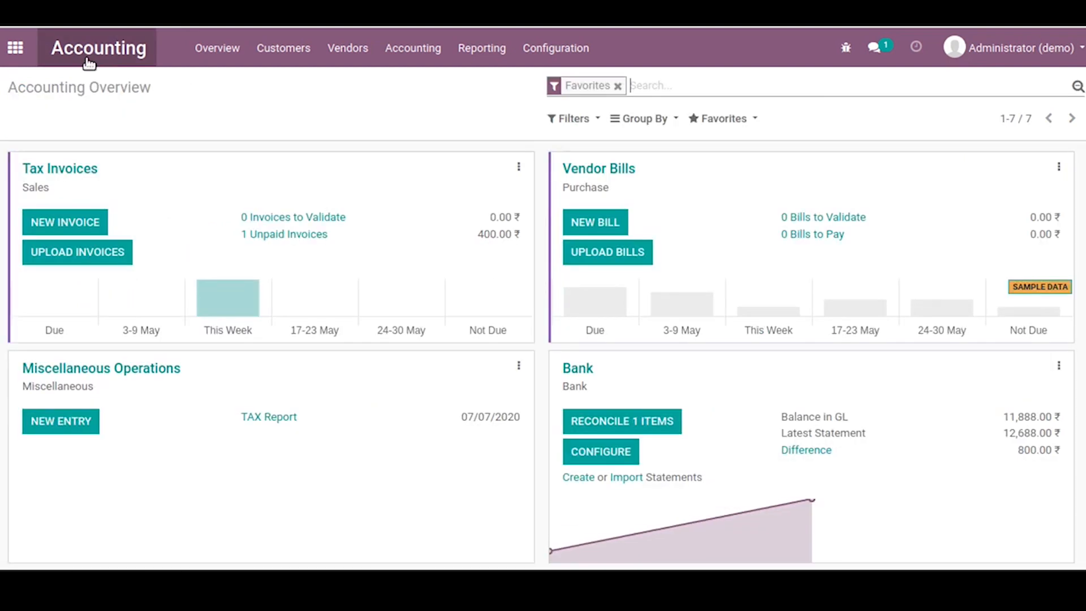
pyautogui.click(588, 479)
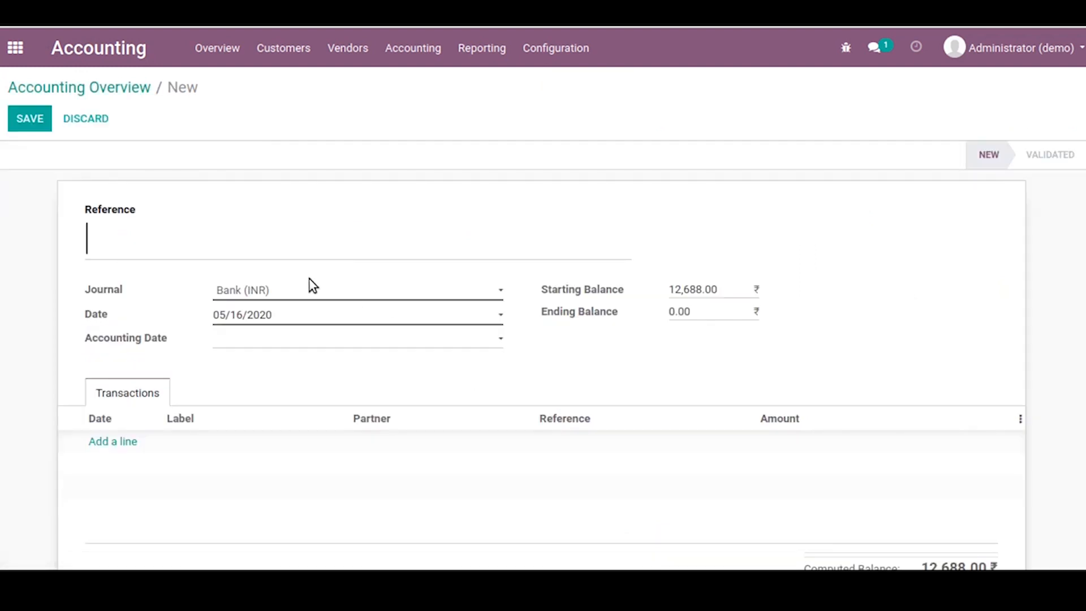
pyautogui.write('bank/0')
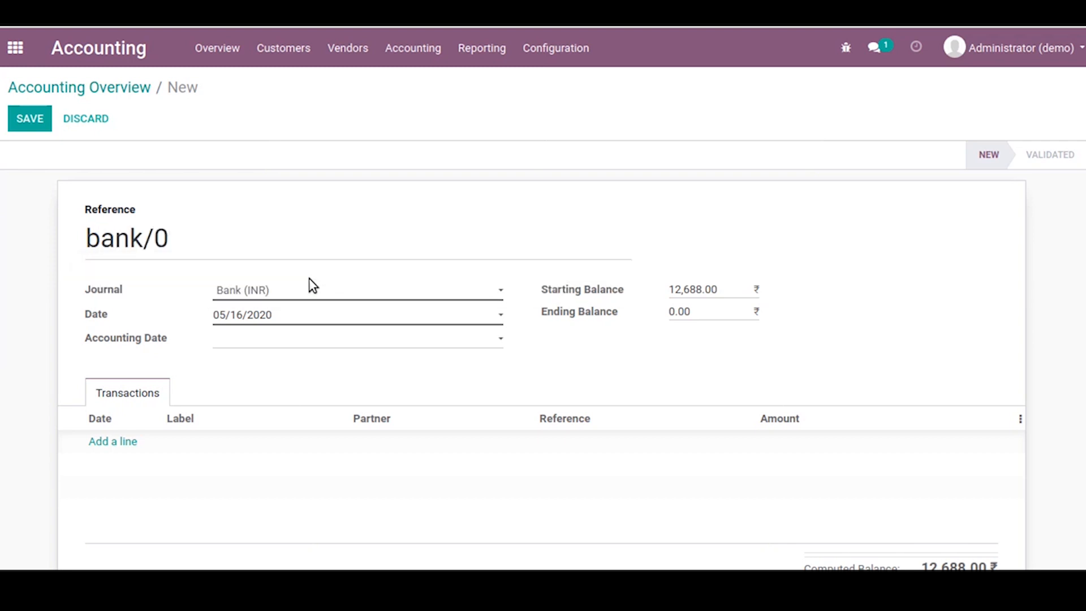
pyautogui.write('1/2020')
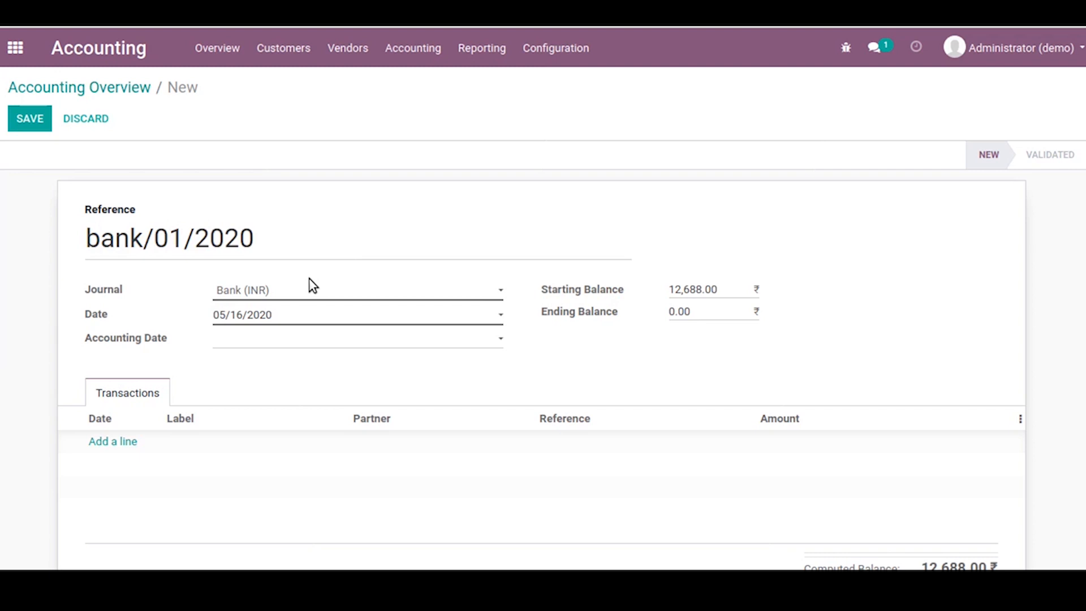
# Add a transaction labelled customer with the invoice's customer as partner, reference Books and amount 350, and save the statement.
pyautogui.click(121, 444)
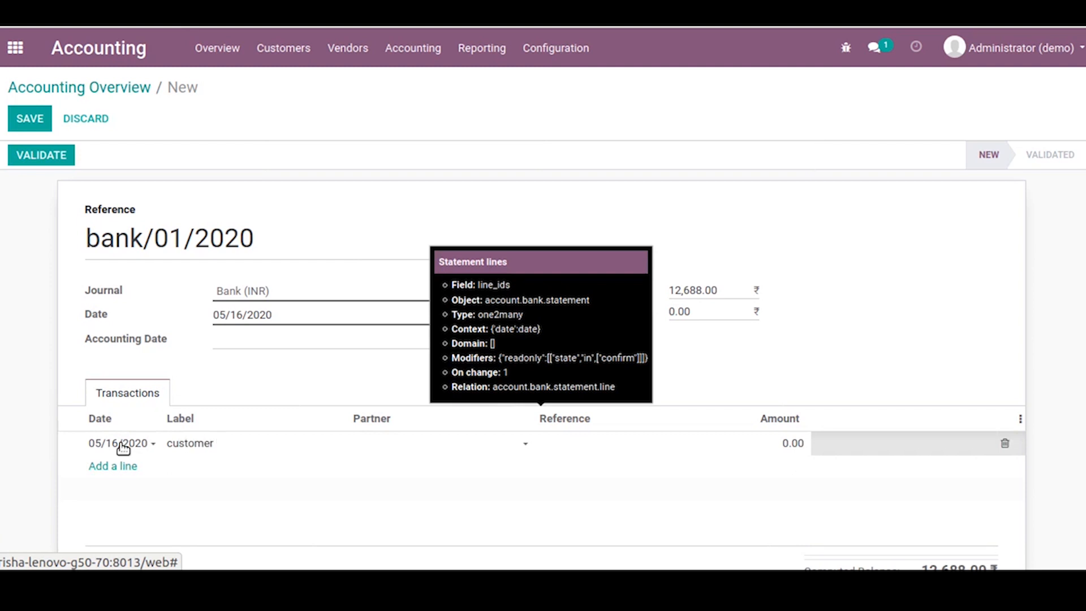
pyautogui.press('Tab')
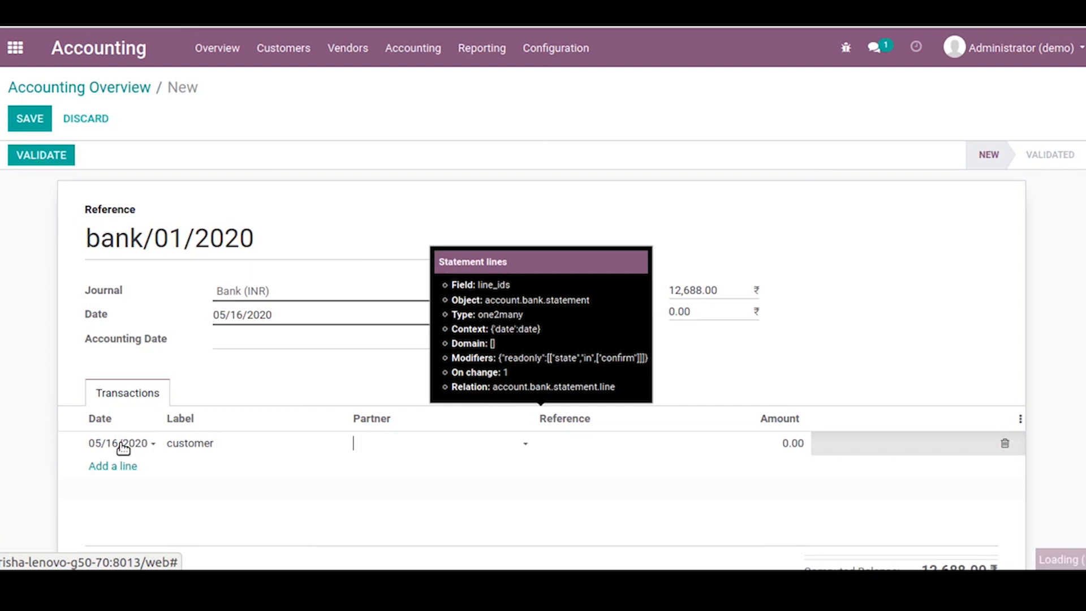
pyautogui.write('jacob')
pyautogui.press('Return')
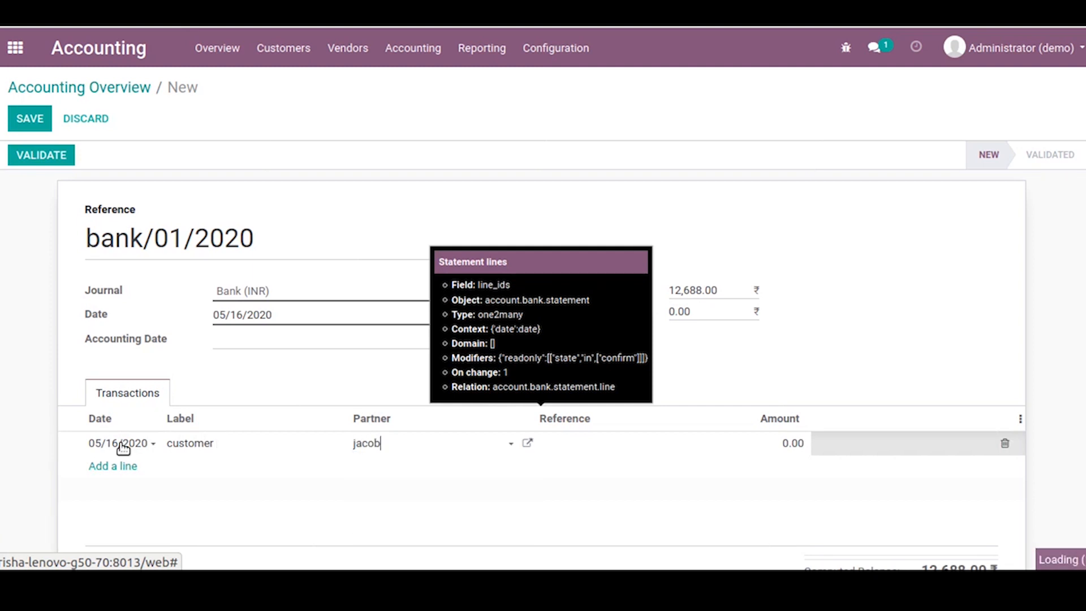
pyautogui.press('Down')
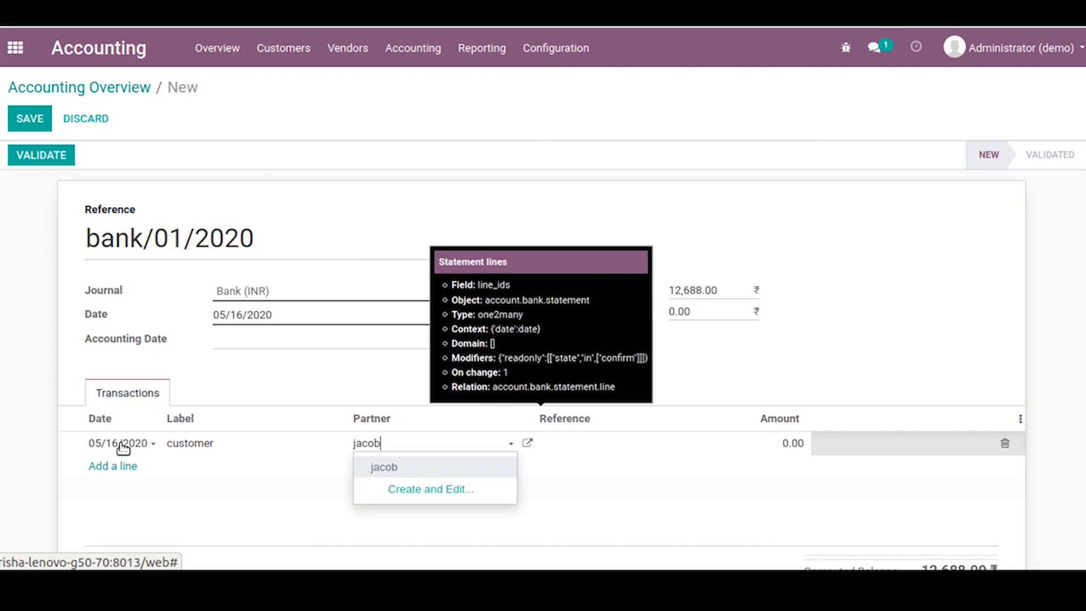
pyautogui.press('Return')
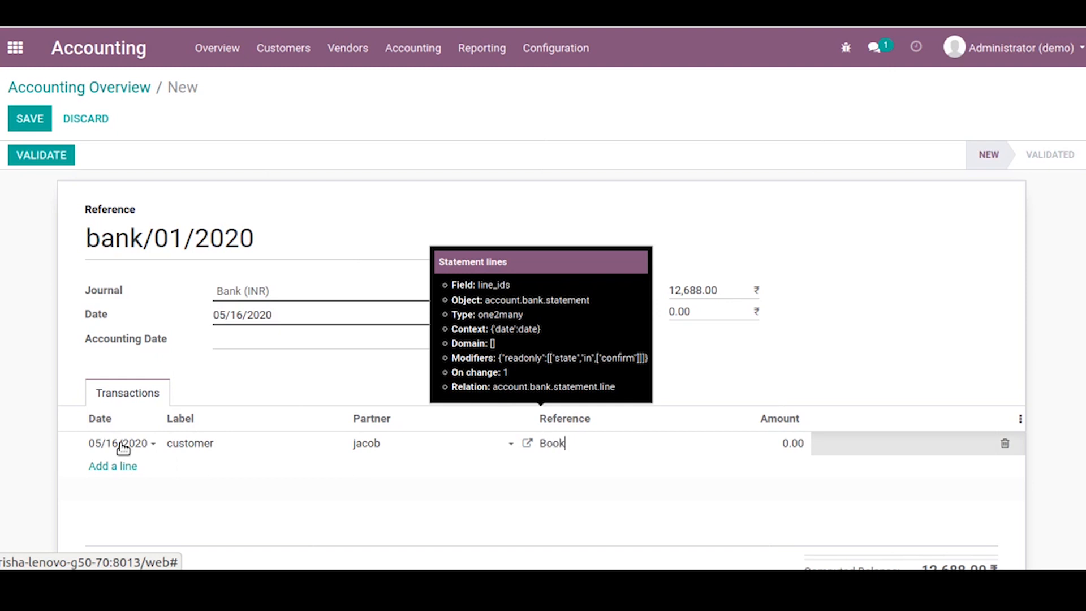
pyautogui.press('Tab')
pyautogui.write('350')
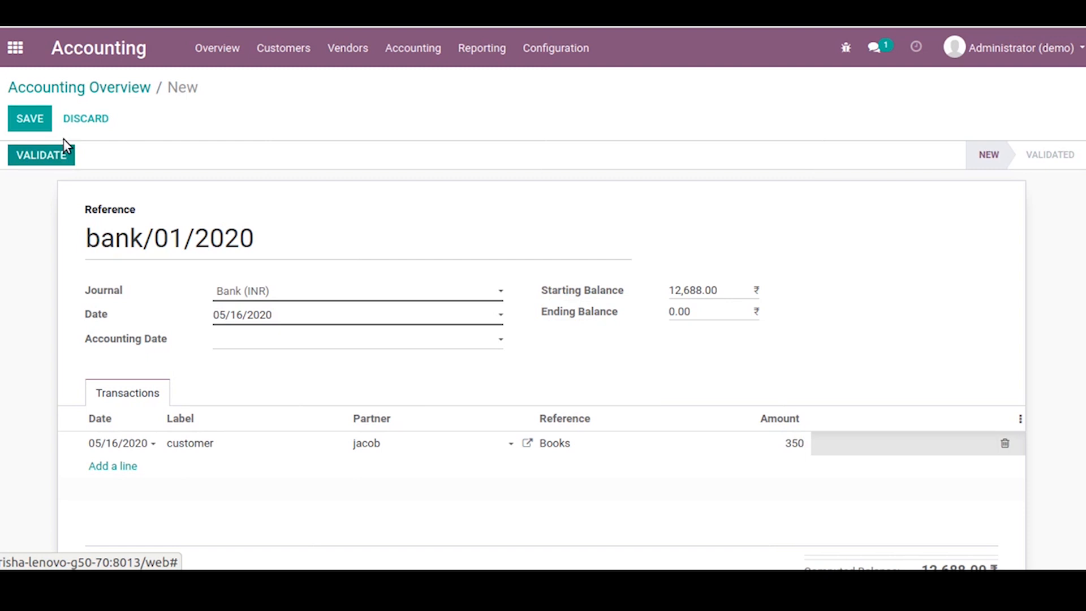
pyautogui.click(20, 128)
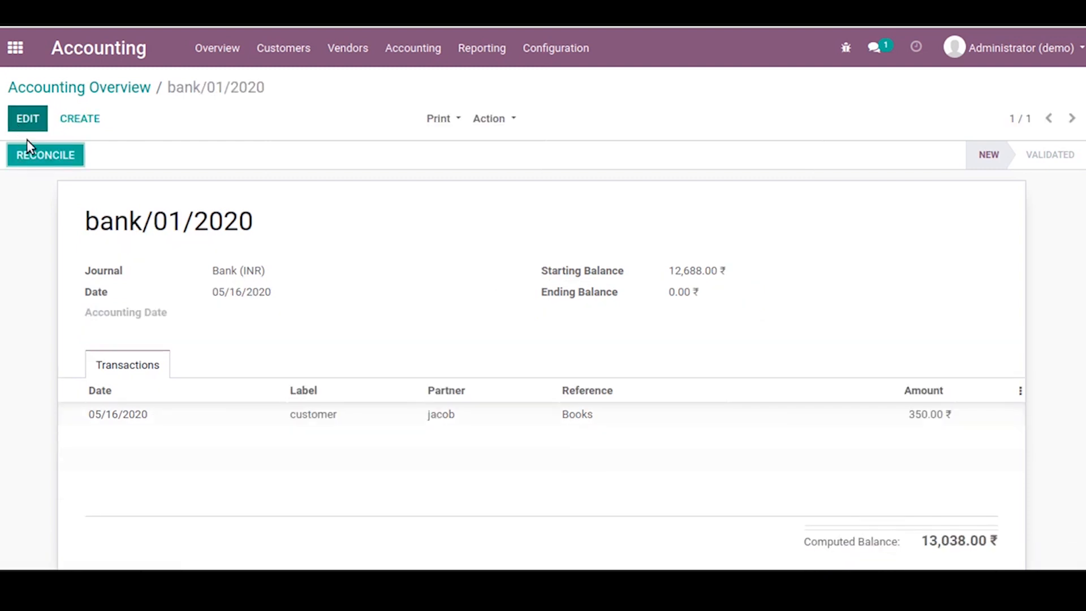
# Reconcile the statement line with the 400 ₹ invoice, write off the open balance using the customer discount model, and validate.
pyautogui.click(37, 160)
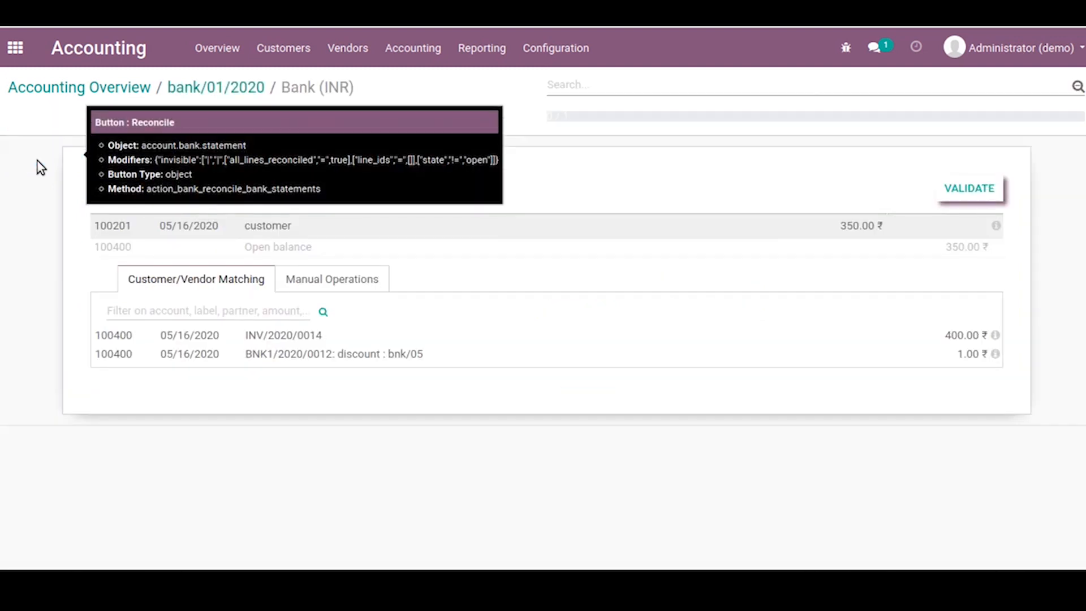
pyautogui.click(252, 335)
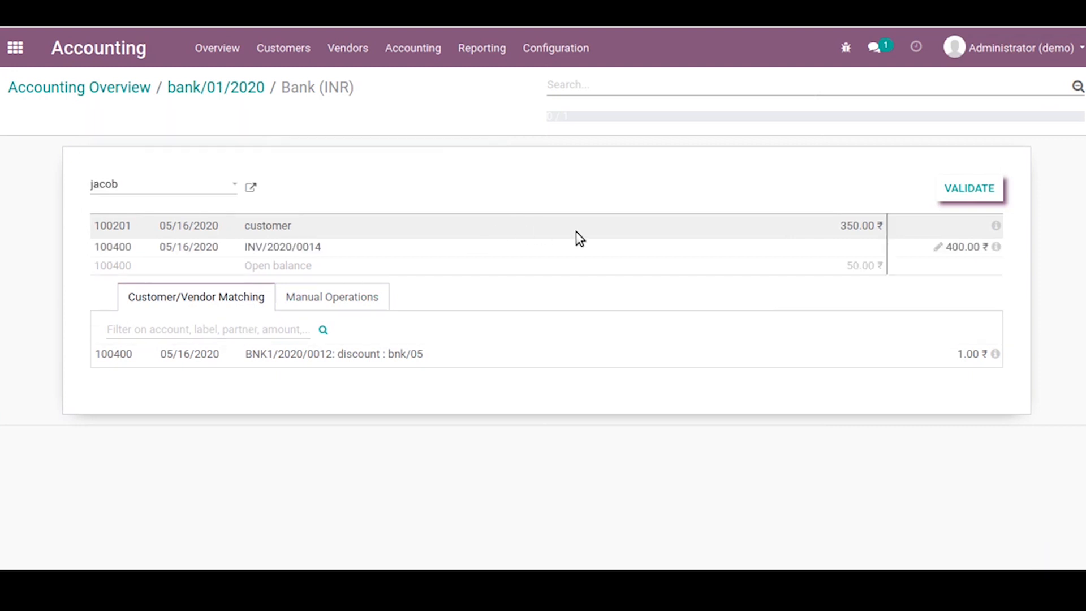
pyautogui.click(355, 296)
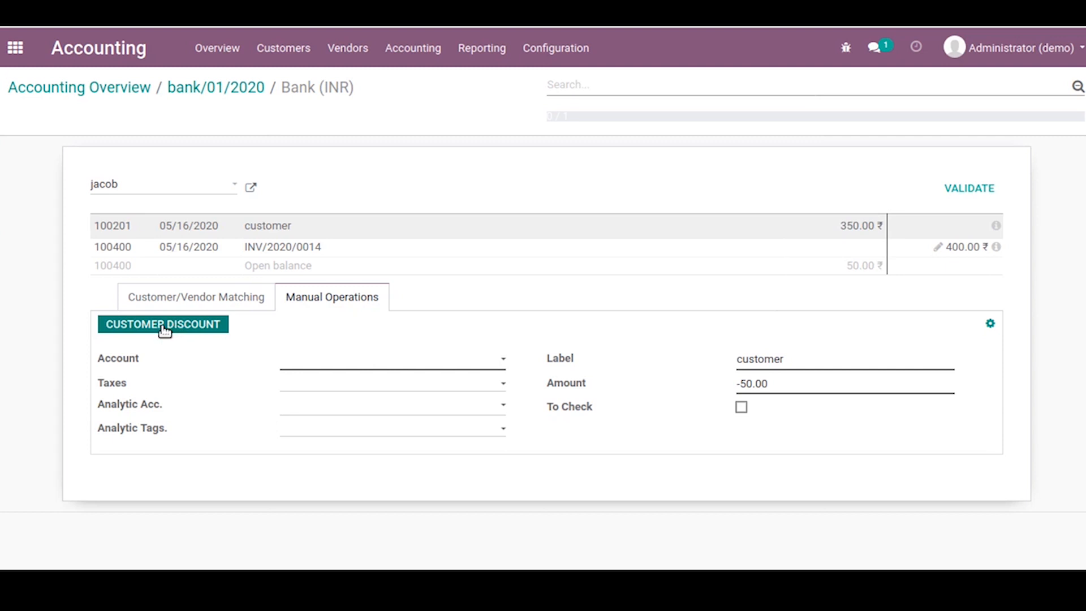
pyautogui.click(193, 326)
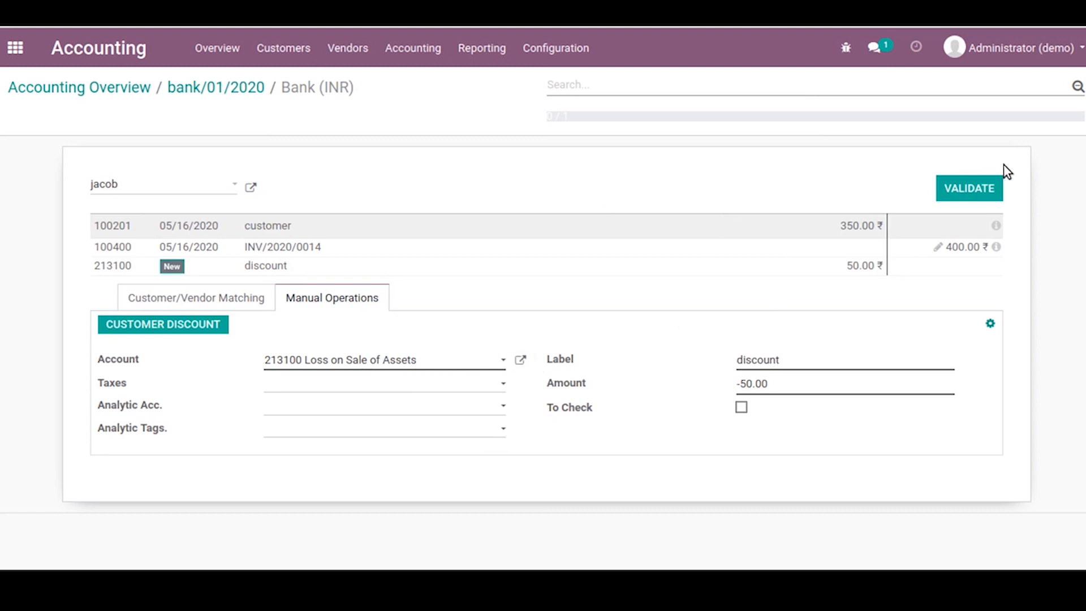
pyautogui.click(958, 200)
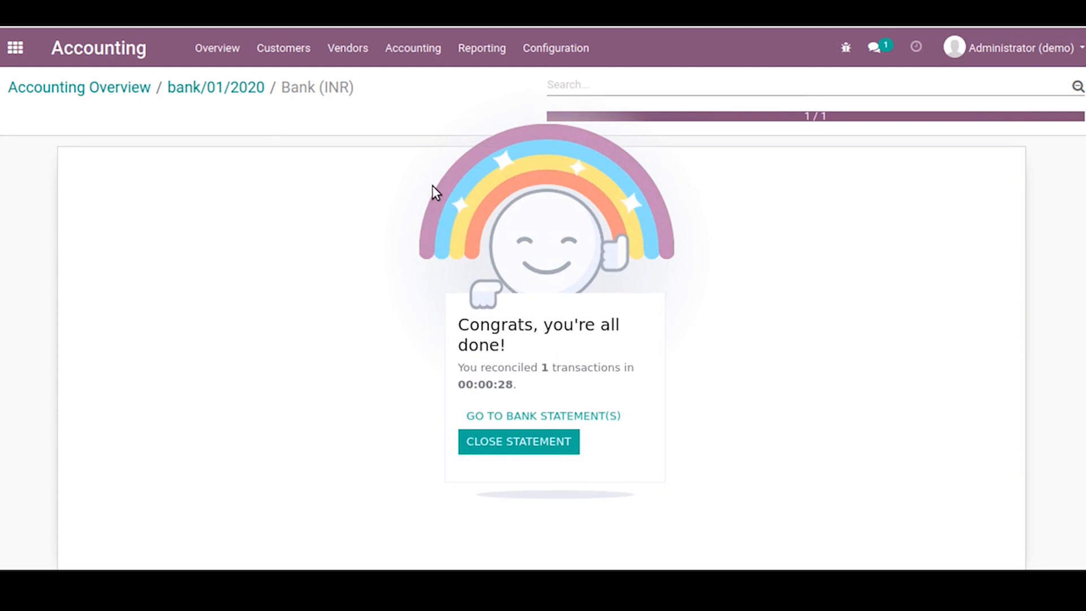
# Open the reconciled 400 ₹ books invoice from the customer invoices to check its payment status.
pyautogui.click(271, 61)
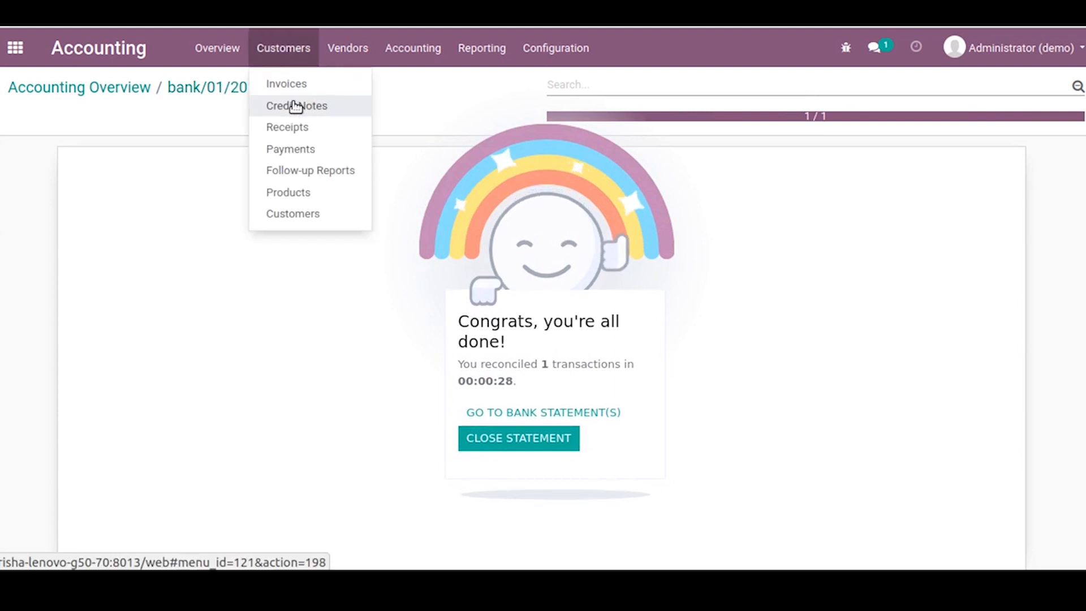
pyautogui.click(291, 86)
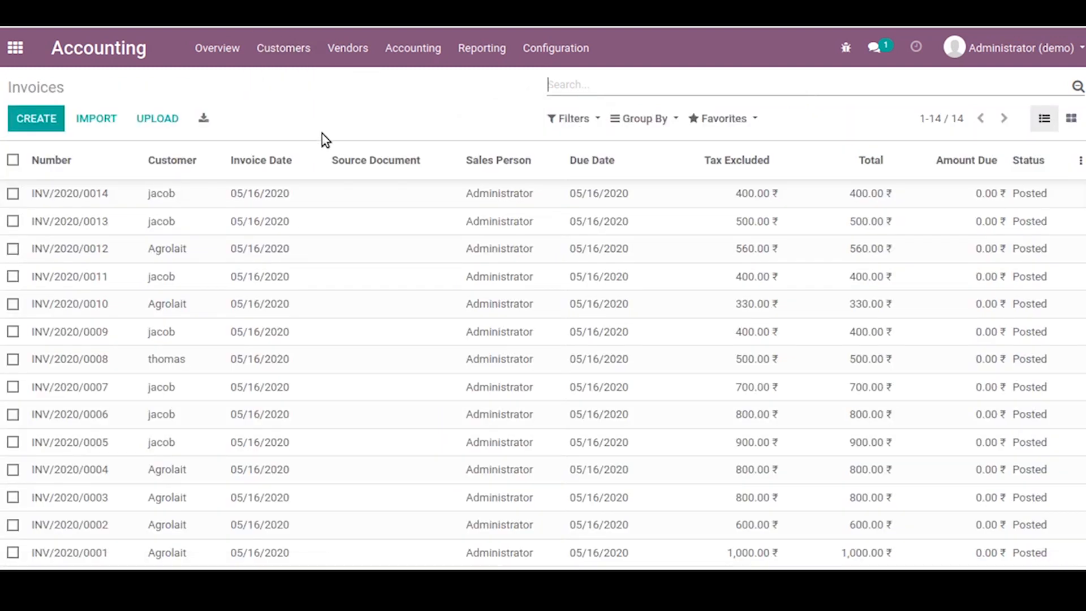
pyautogui.click(338, 192)
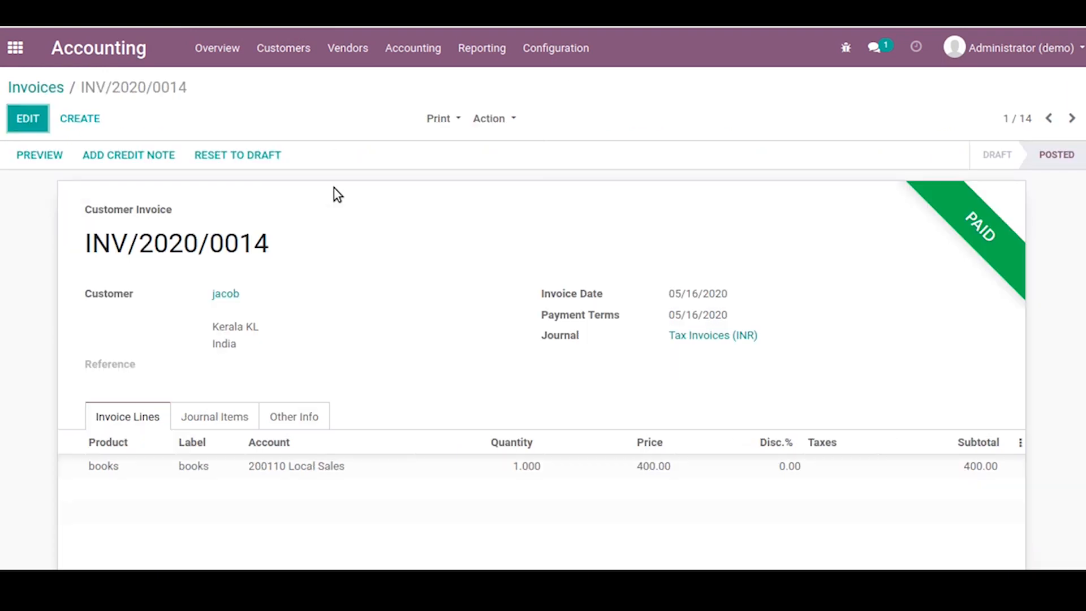
# Open the monthly fee reconciliation model and examine its label condition for bank statement lines.
pyautogui.click(84, 63)
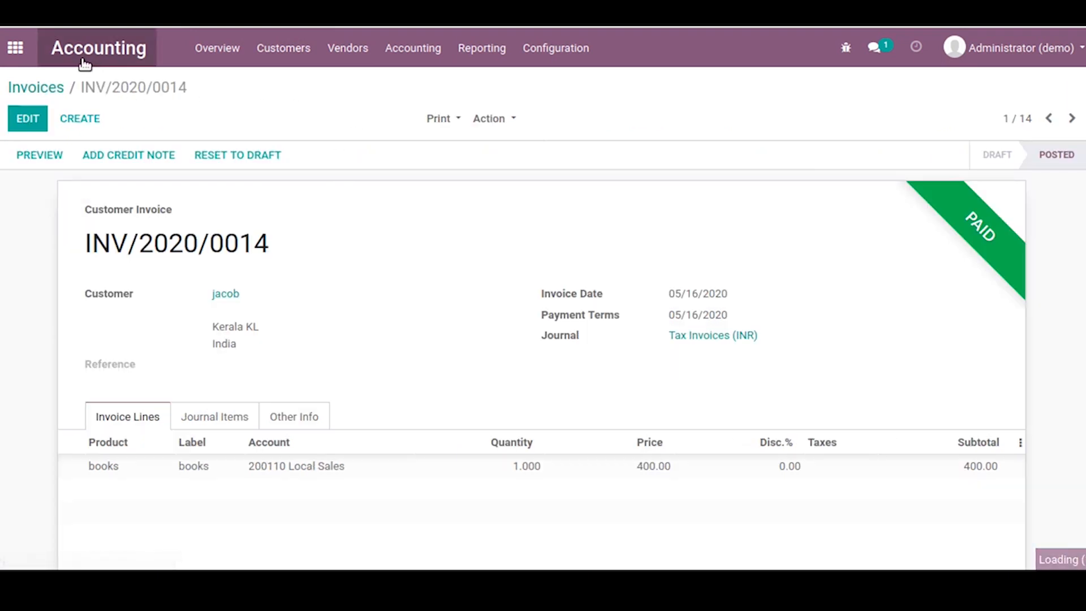
pyautogui.click(532, 54)
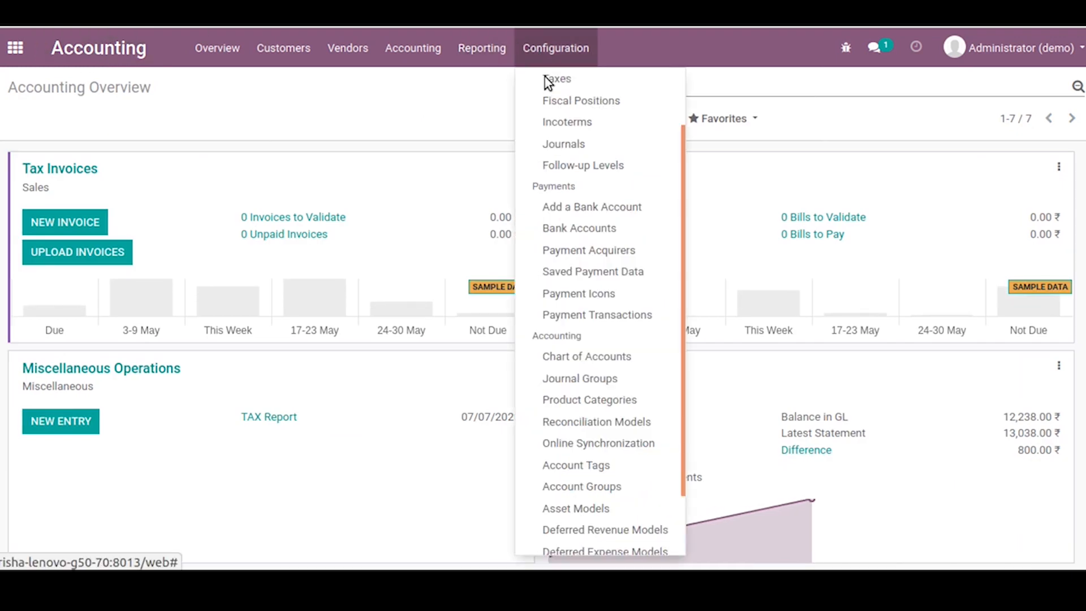
pyautogui.click(626, 421)
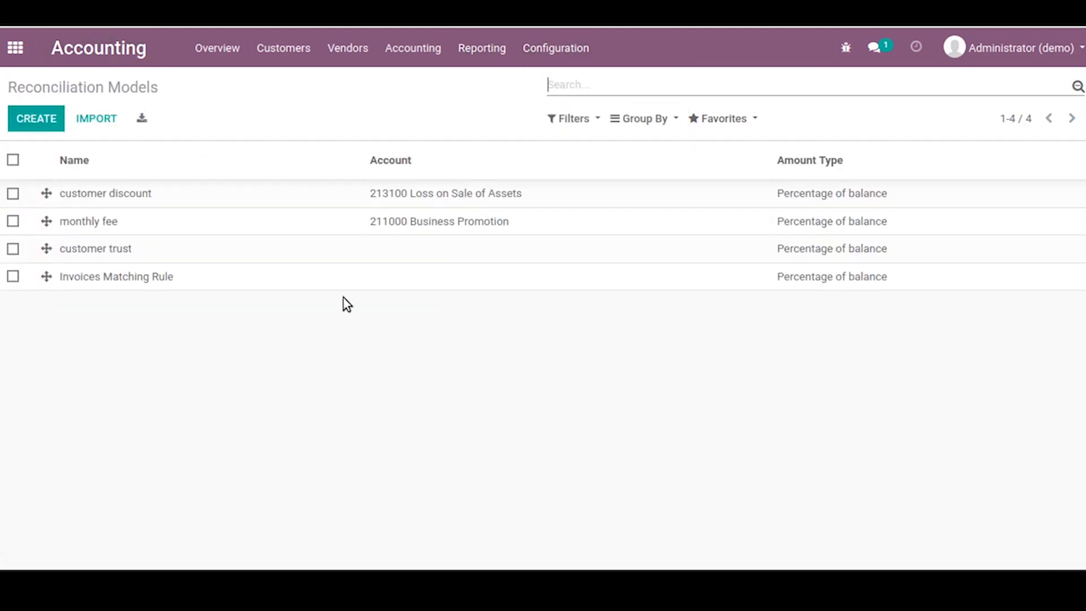
pyautogui.click(178, 226)
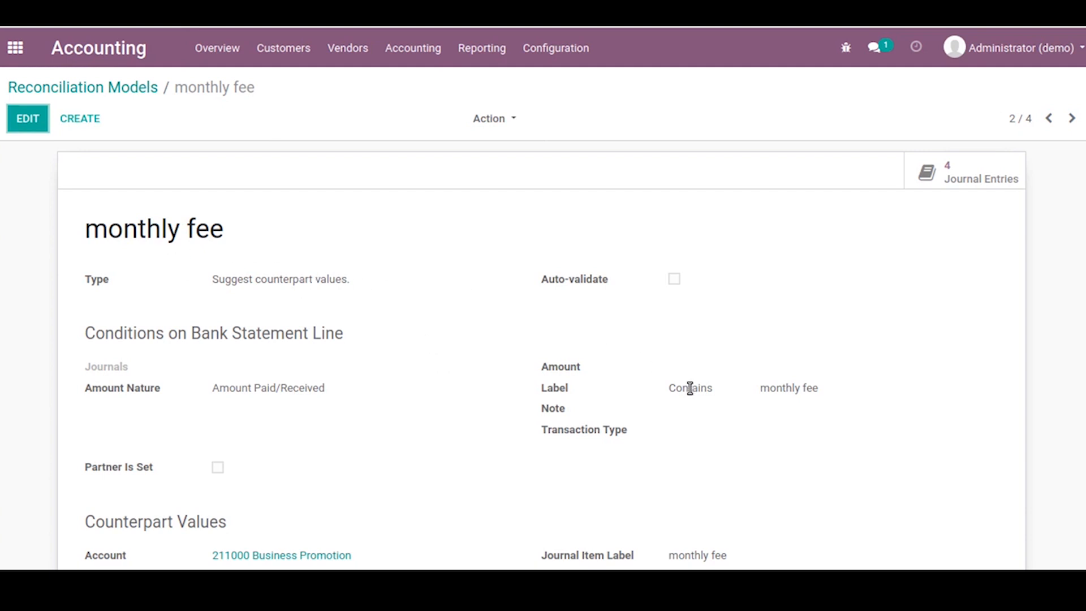
pyautogui.doubleClick(784, 385)
pyautogui.tripleClick(784, 385)
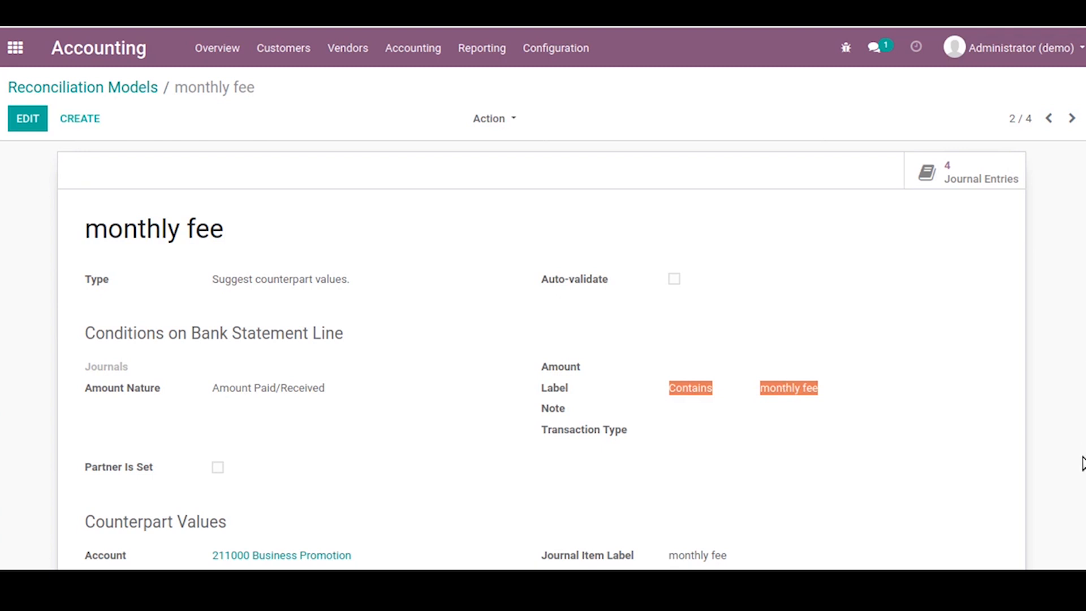
# Create a new statement for the Bank journal with the reference bank/02/2020.
pyautogui.click(105, 55)
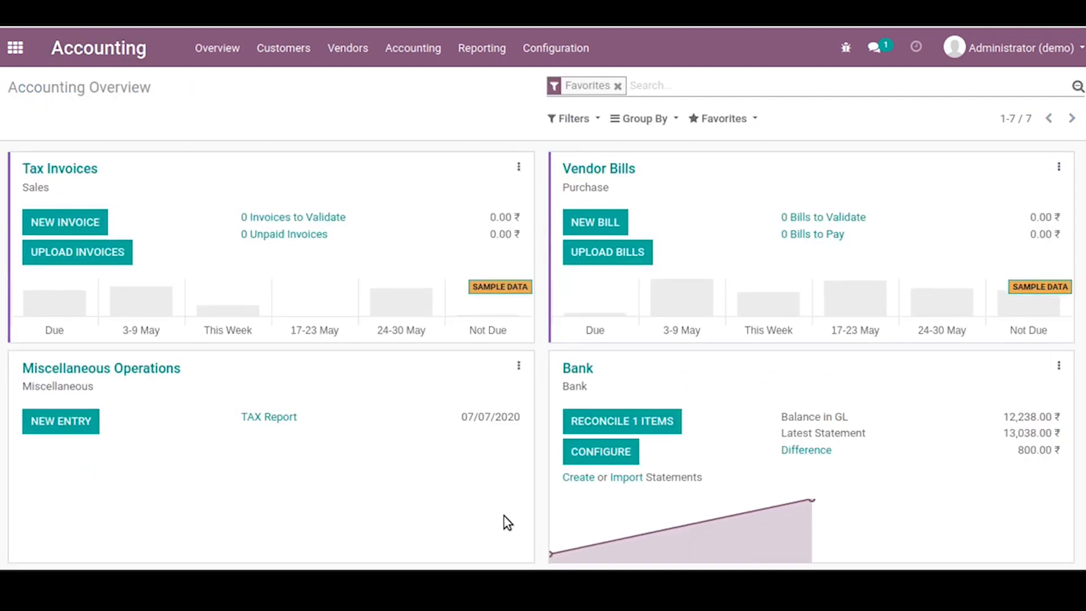
pyautogui.click(583, 479)
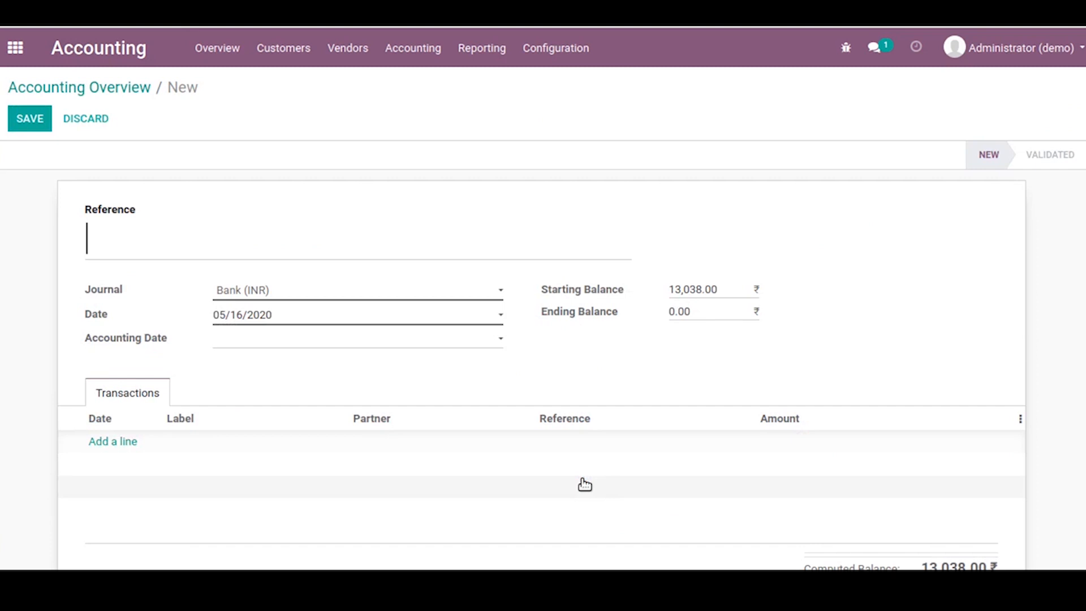
pyautogui.write('ban')
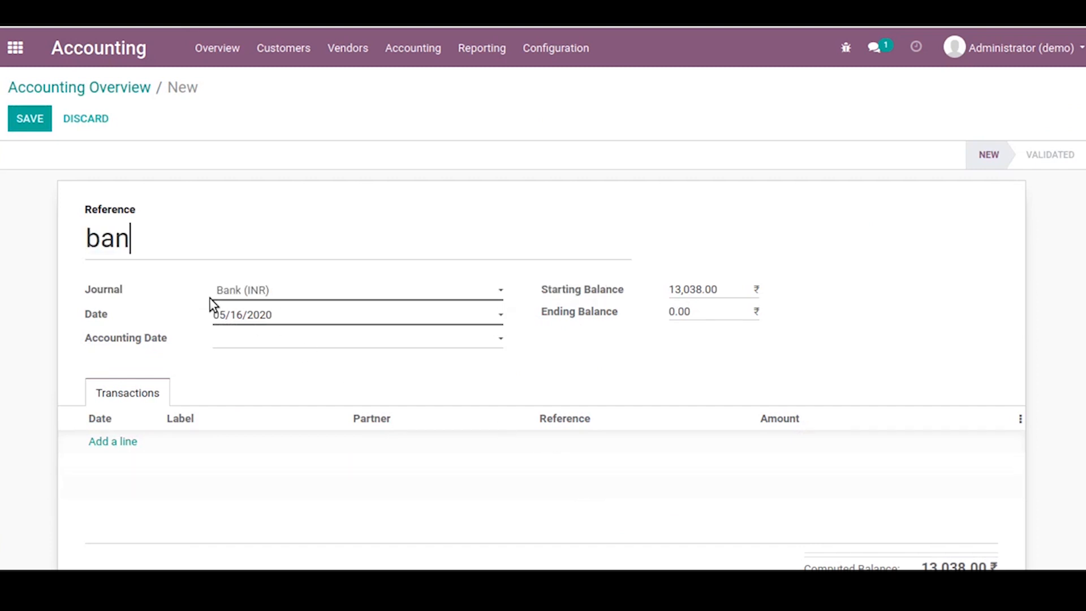
pyautogui.write('k/02')
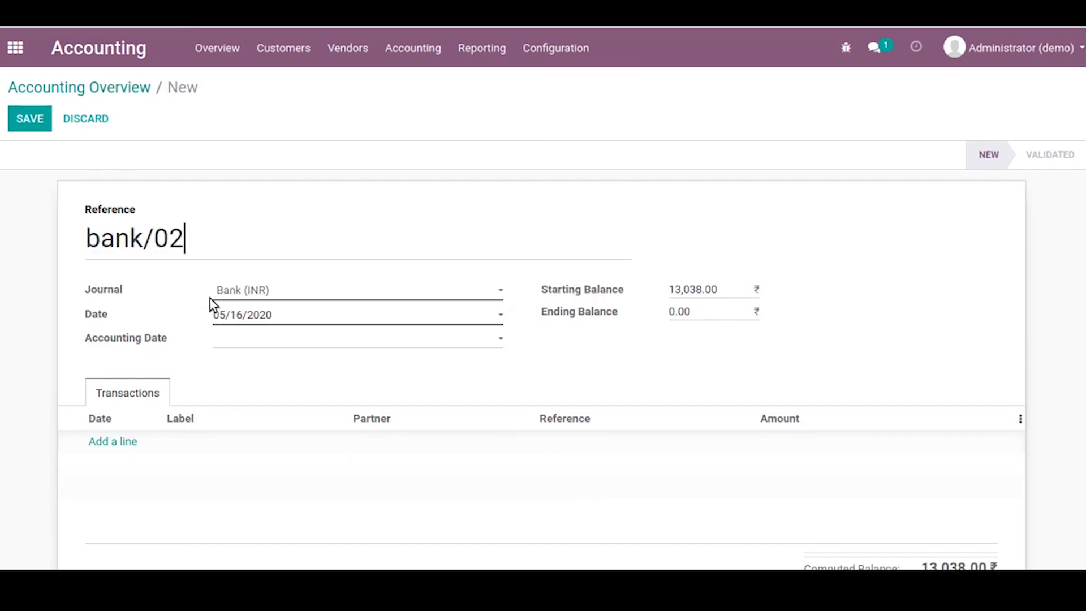
pyautogui.write('/2020')
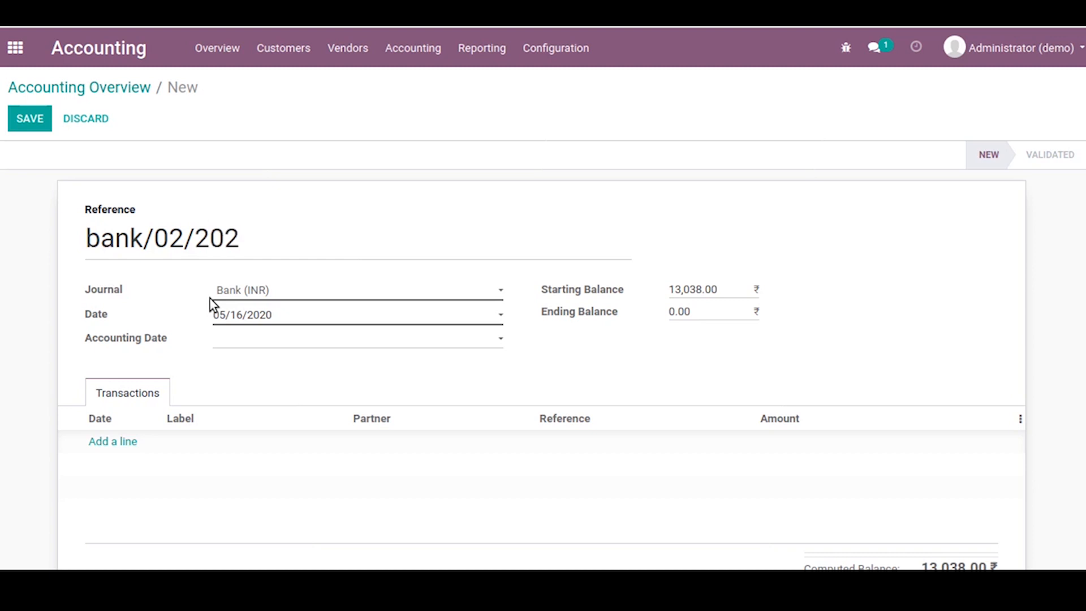
# Add a statement transaction labelled monthly fee without a partner and with an amount of 800.
pyautogui.click(100, 444)
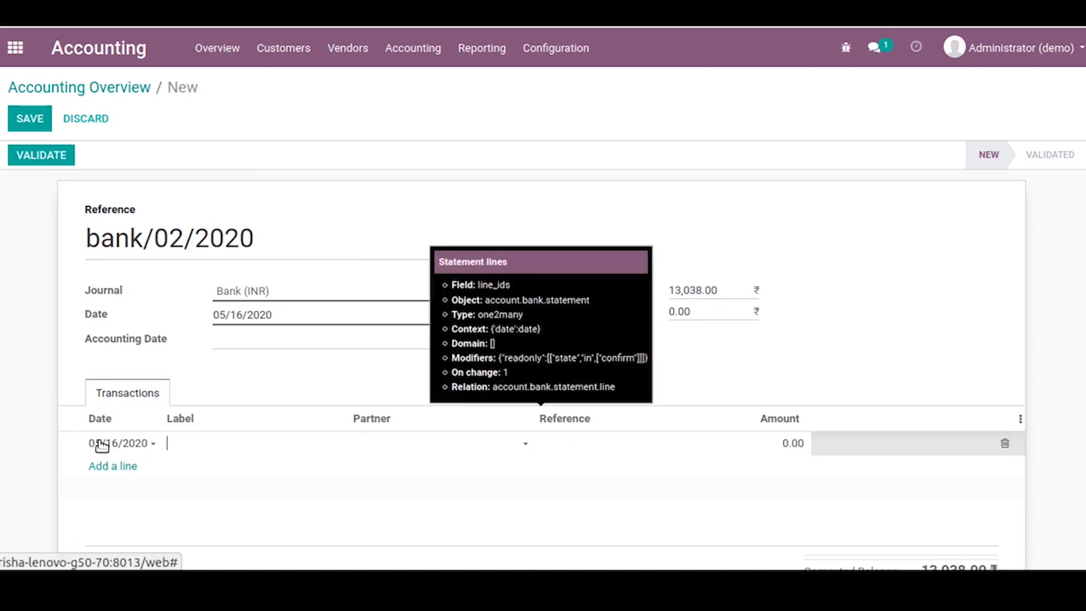
pyautogui.write('ont')
pyautogui.write('m')
pyautogui.click(388, 451)
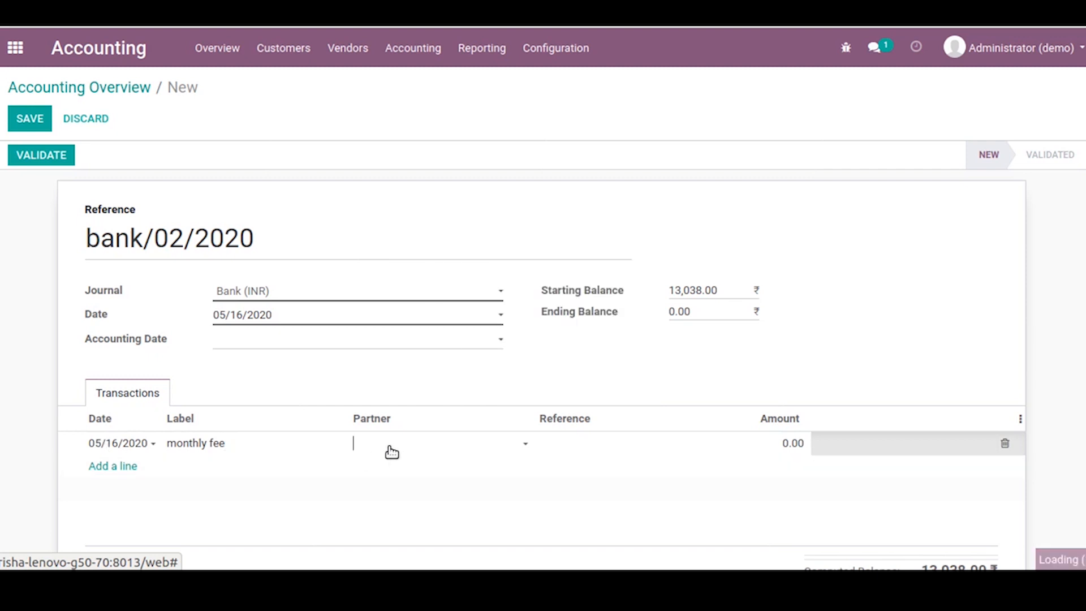
pyautogui.click(392, 451)
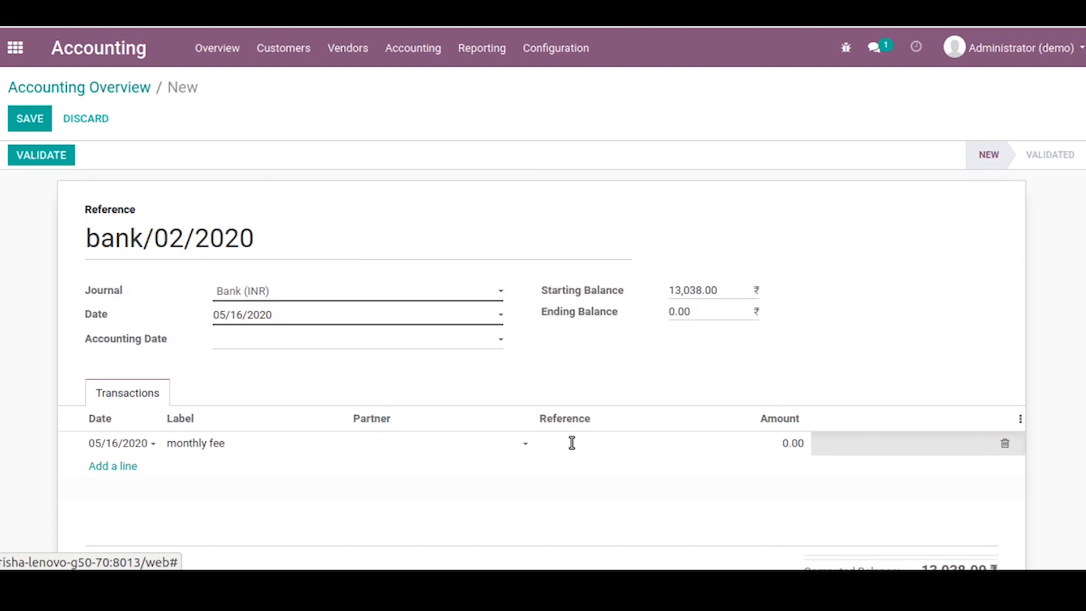
pyautogui.click(769, 446)
pyautogui.write('8')
# Set the statement's ending balance to the computed balance of 13,838.00 and save the statement.
pyautogui.click(957, 563)
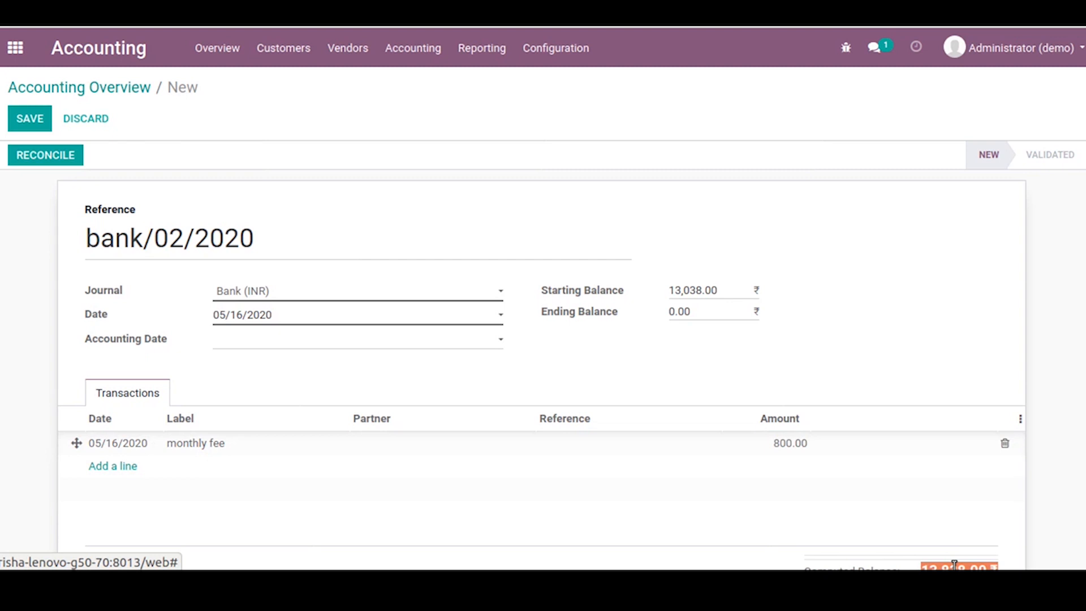
pyautogui.click(691, 314)
pyautogui.write('13,838.00 ₹')
pyautogui.click(29, 121)
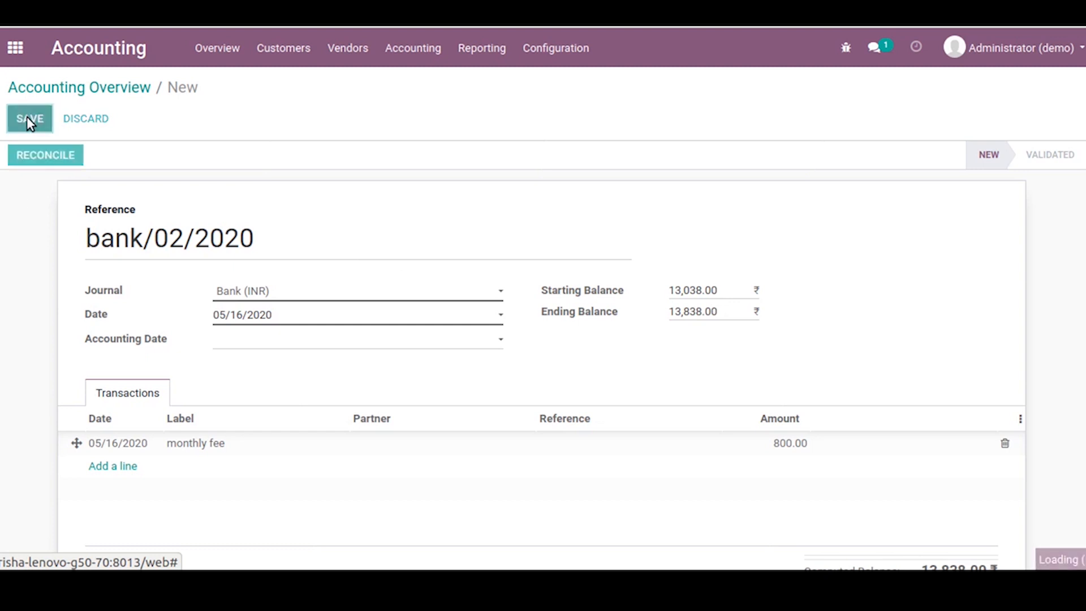
# Reconcile the monthly fee statement line with the suggested counterpart on account 211000 and validate it.
pyautogui.click(32, 160)
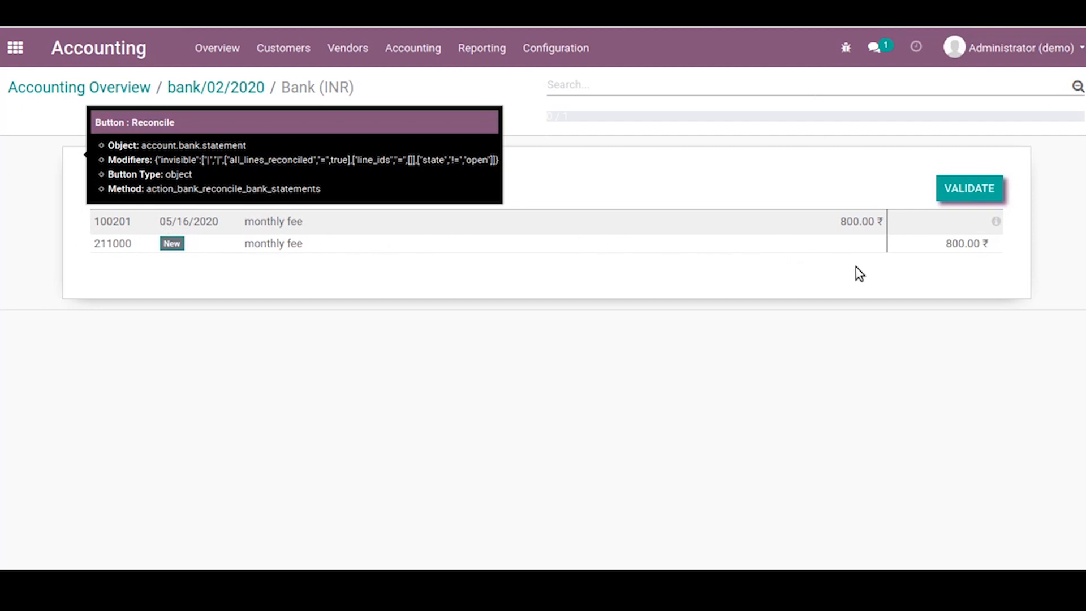
pyautogui.click(998, 190)
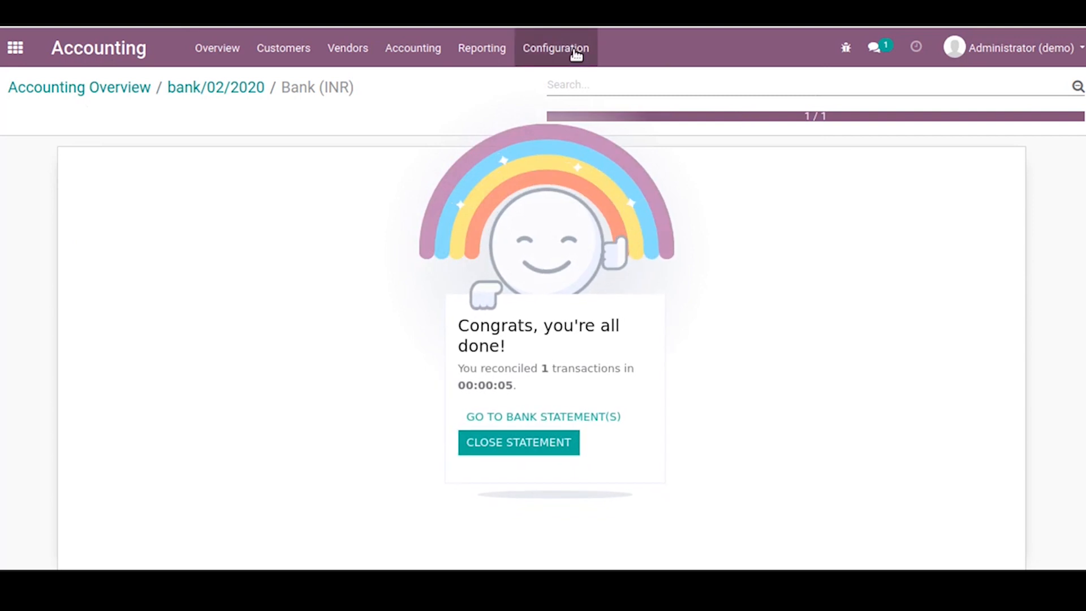
# Reopen the monthly fee reconciliation model and check its type.
pyautogui.click(556, 47)
pyautogui.click(140, 54)
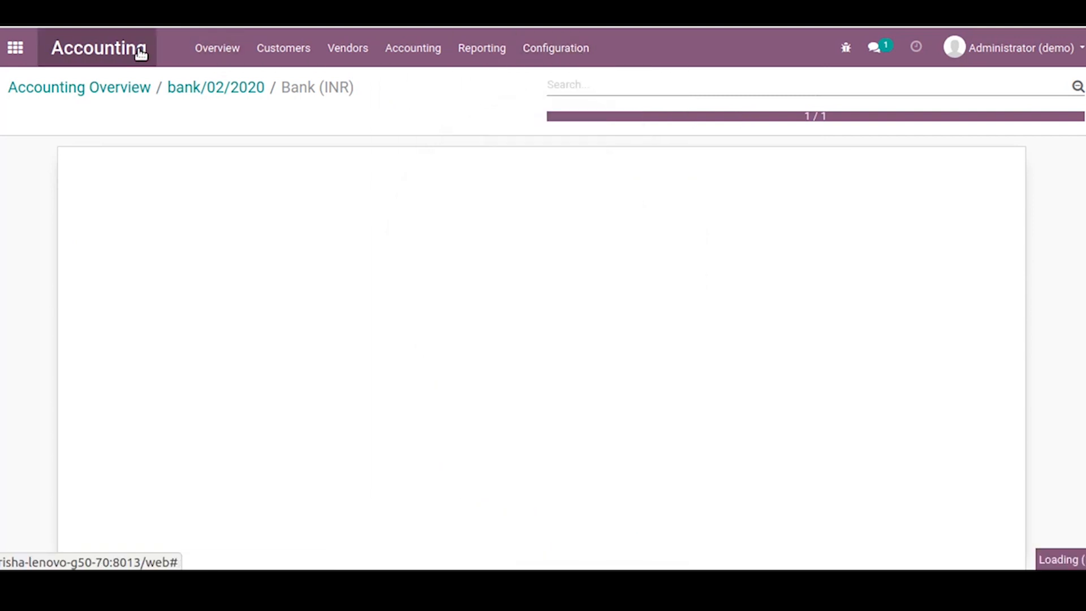
pyautogui.click(567, 44)
pyautogui.click(568, 45)
pyautogui.click(567, 45)
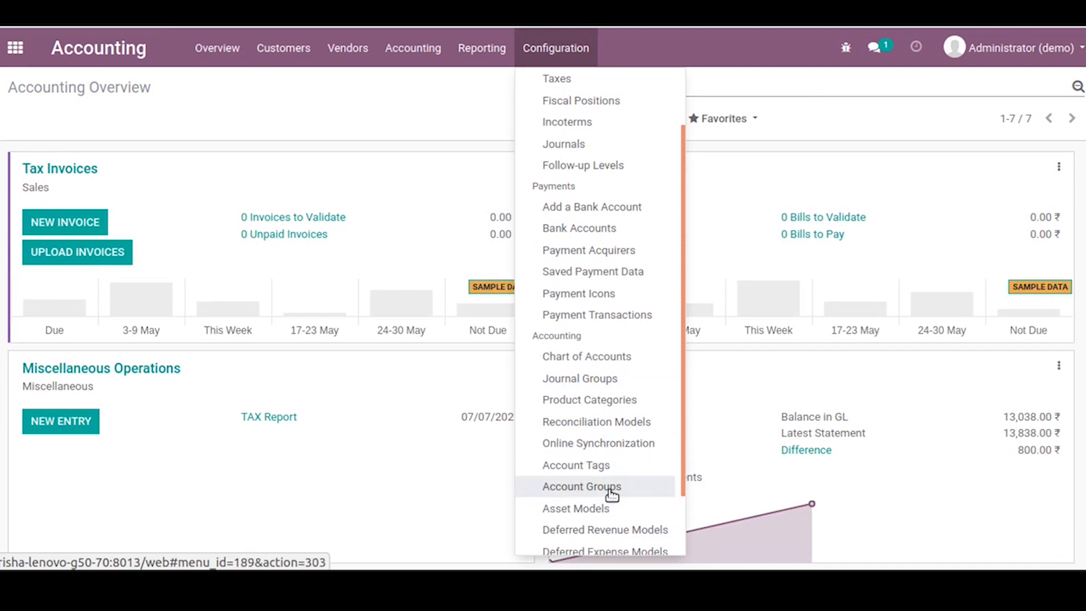
pyautogui.click(623, 431)
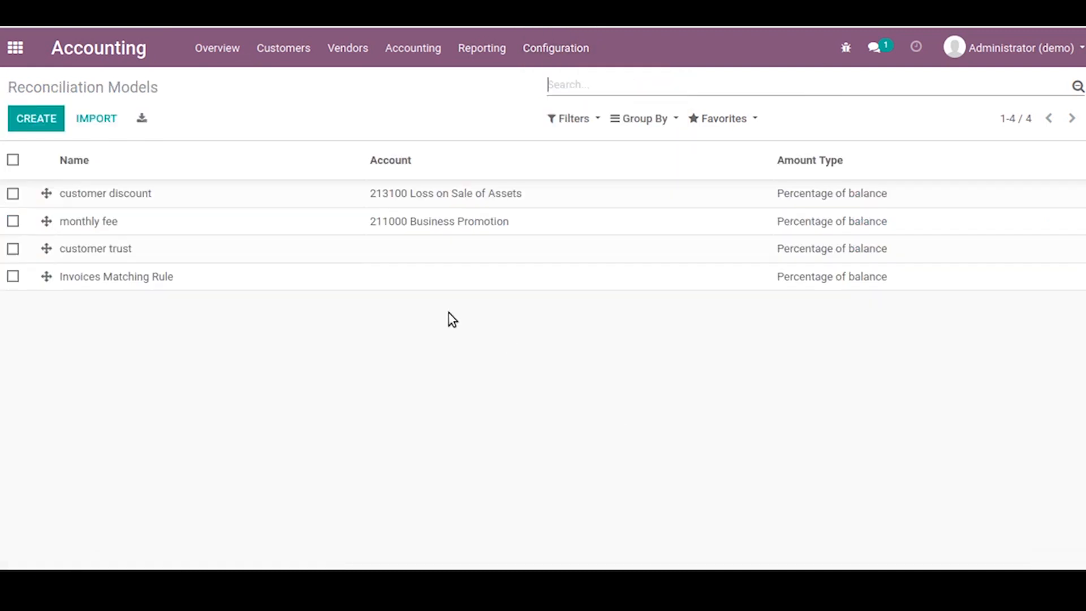
pyautogui.click(249, 216)
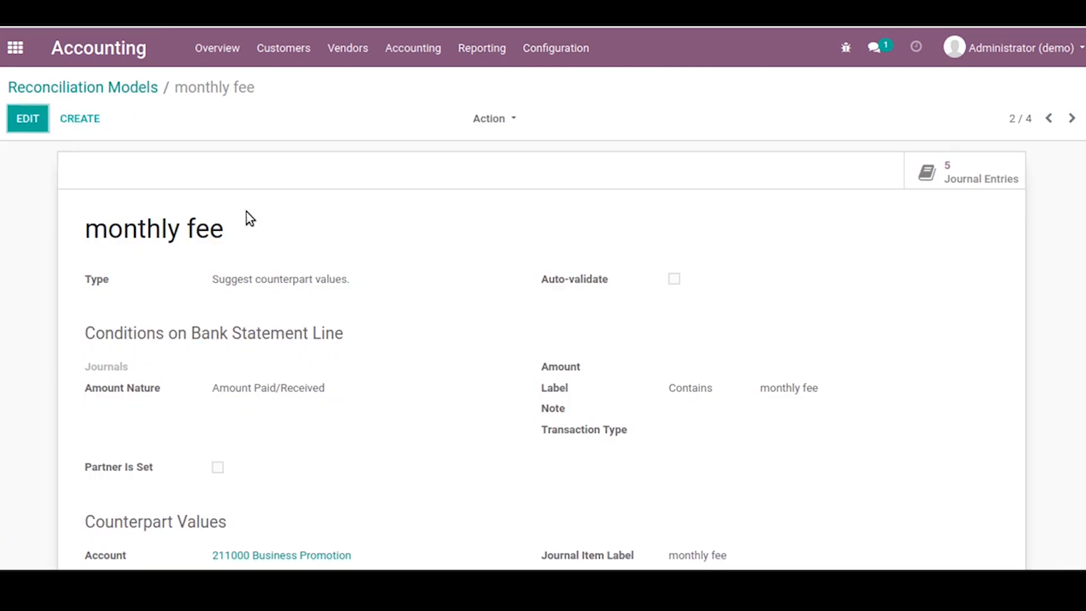
pyautogui.doubleClick(294, 277)
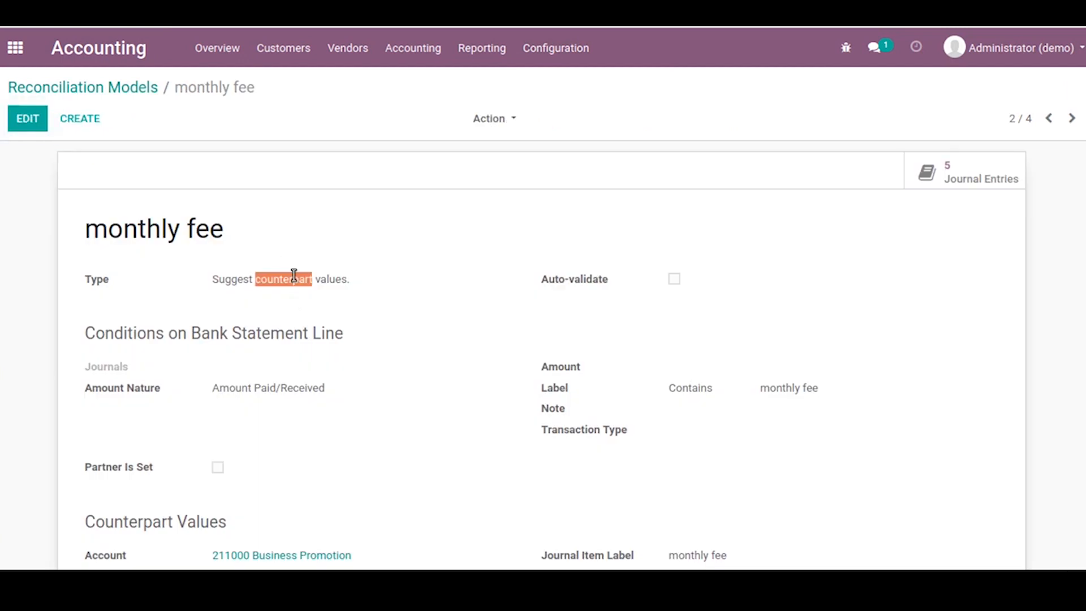
pyautogui.tripleClick(294, 277)
# Open the customer trust reconciliation model and examine its type, matching conditions and partner category restriction.
pyautogui.click(146, 89)
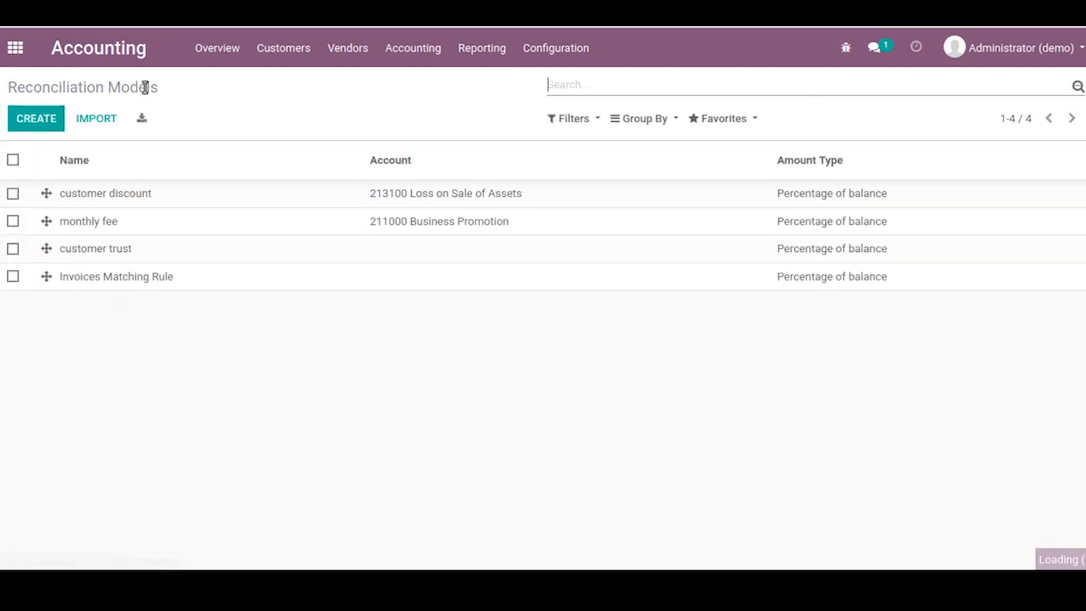
pyautogui.click(184, 248)
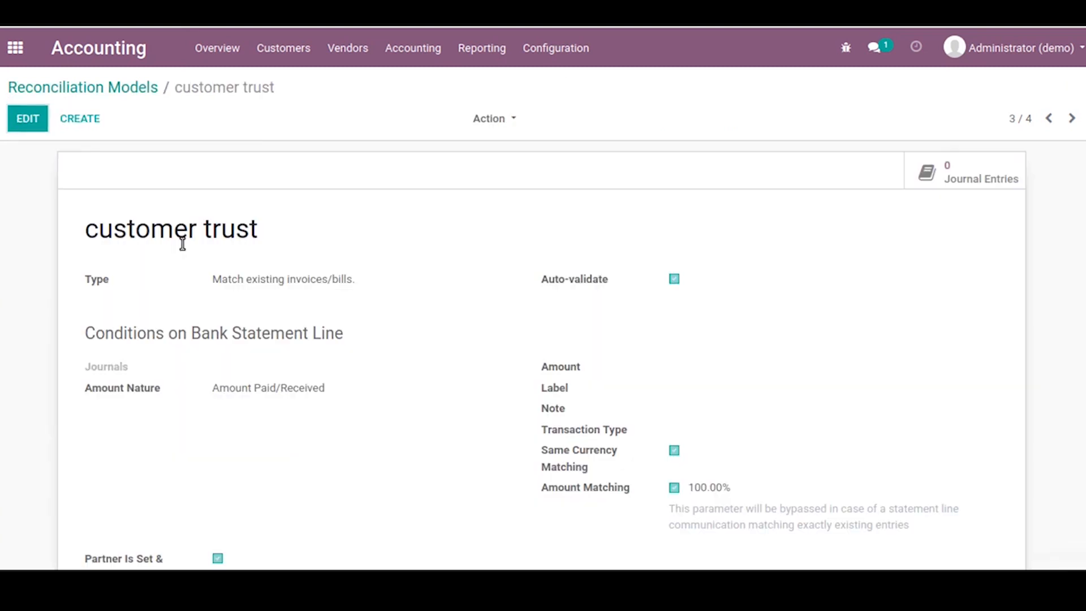
pyautogui.tripleClick(271, 277)
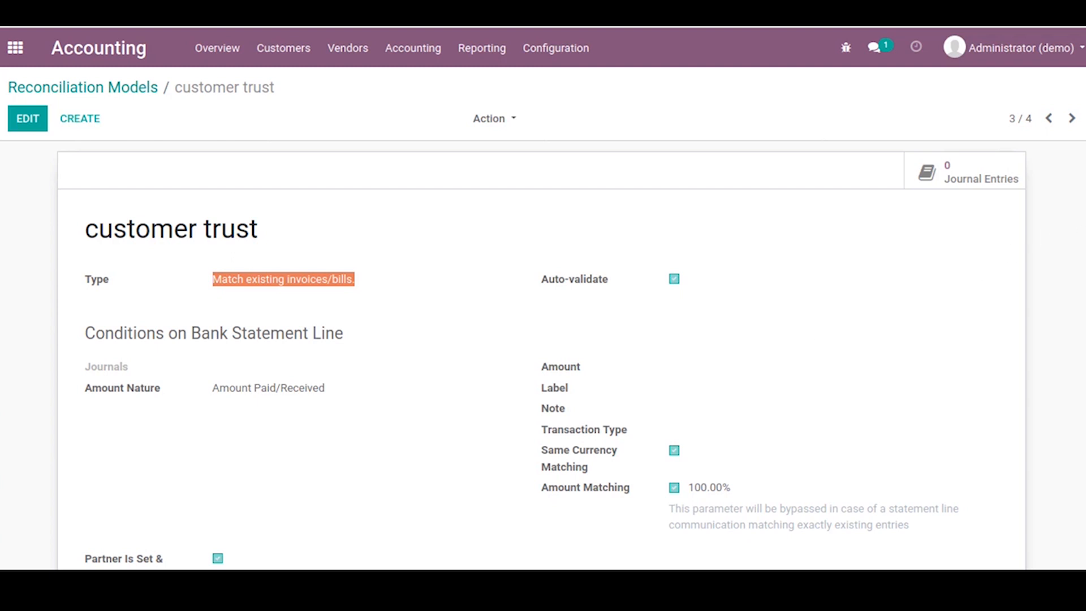
pyautogui.scroll(-3, 1084, 344)
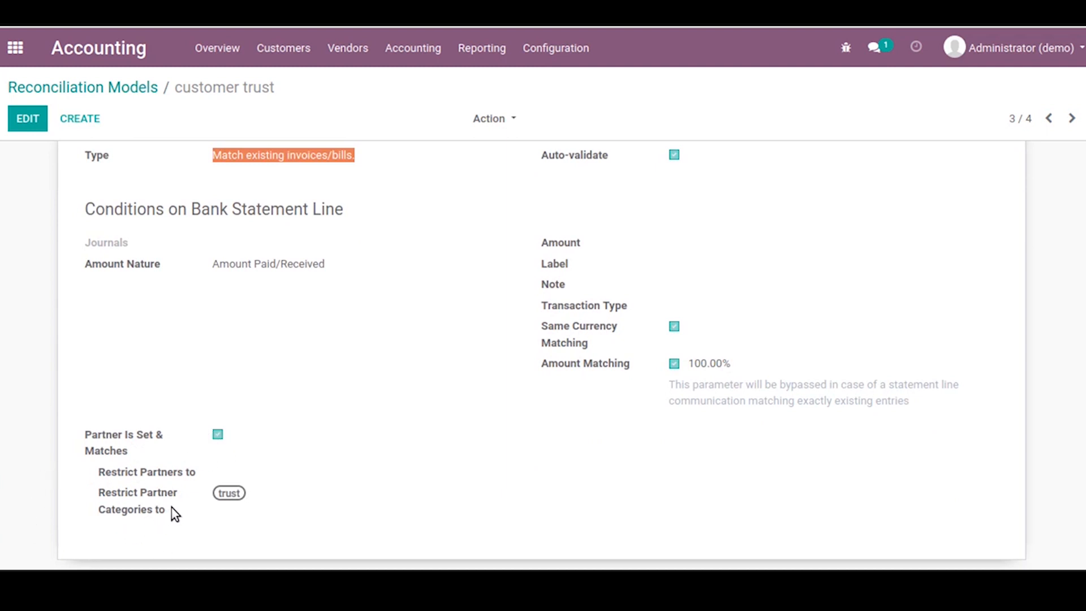
pyautogui.moveTo(119, 502)
# Create a new customer invoice for Agrolait and check the tags in the customer's partner record.
pyautogui.click(288, 54)
pyautogui.click(289, 88)
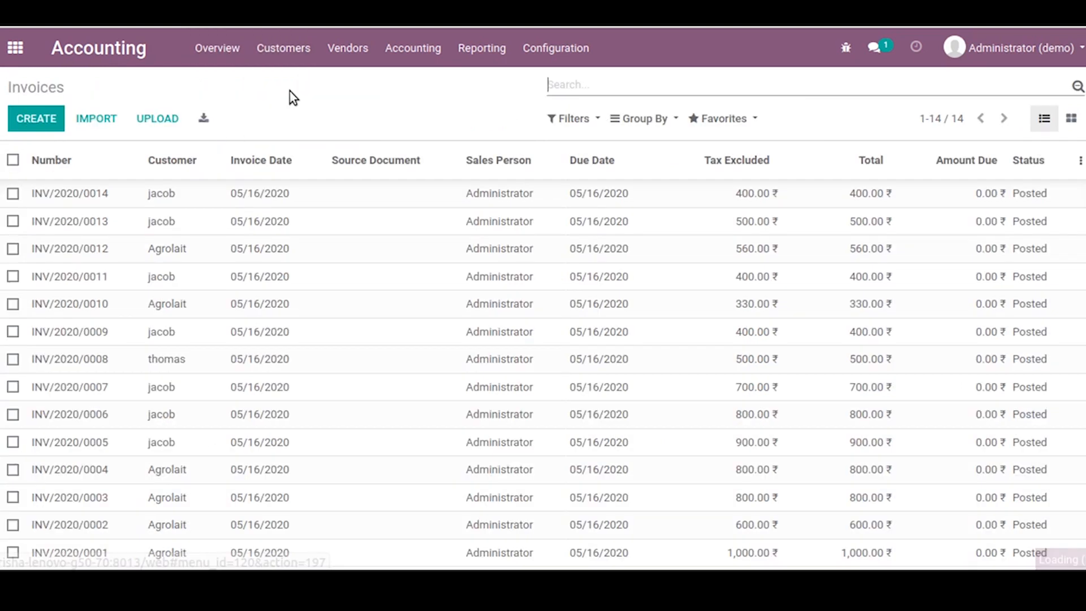
pyautogui.click(29, 118)
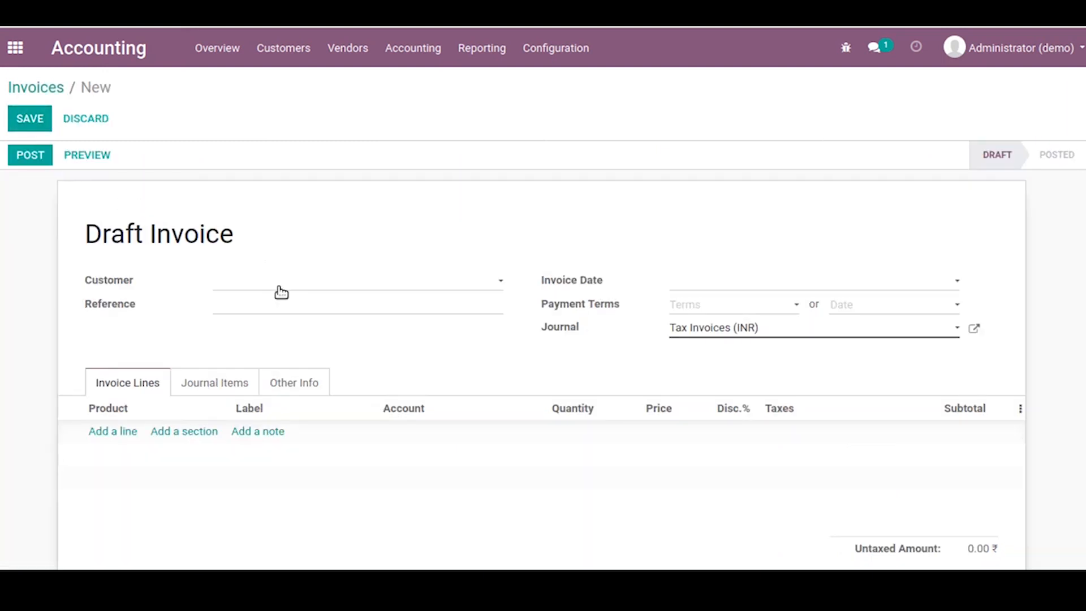
pyautogui.click(281, 291)
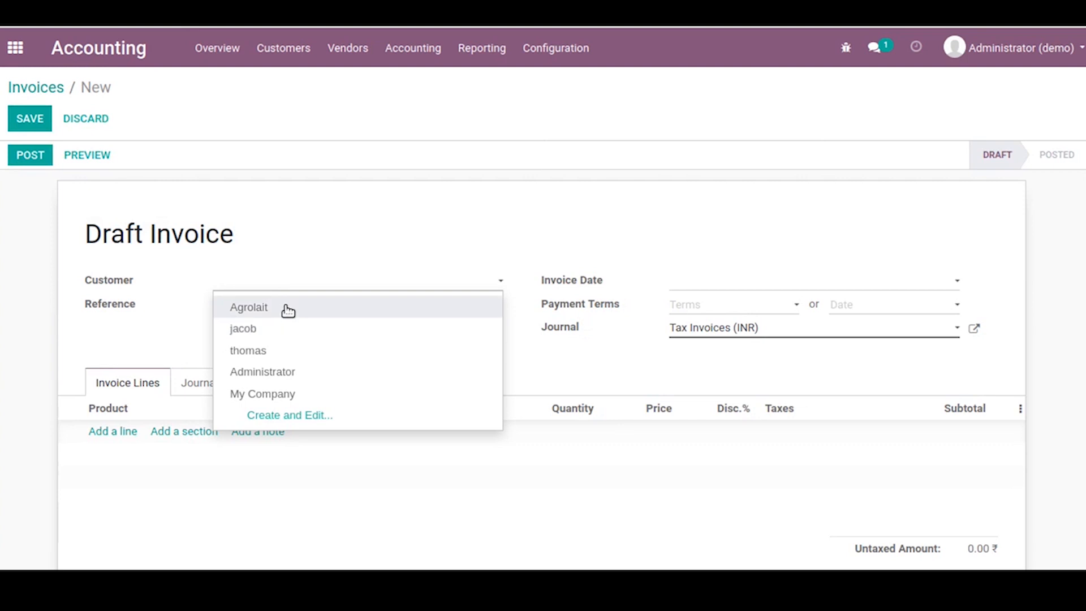
pyautogui.click(289, 308)
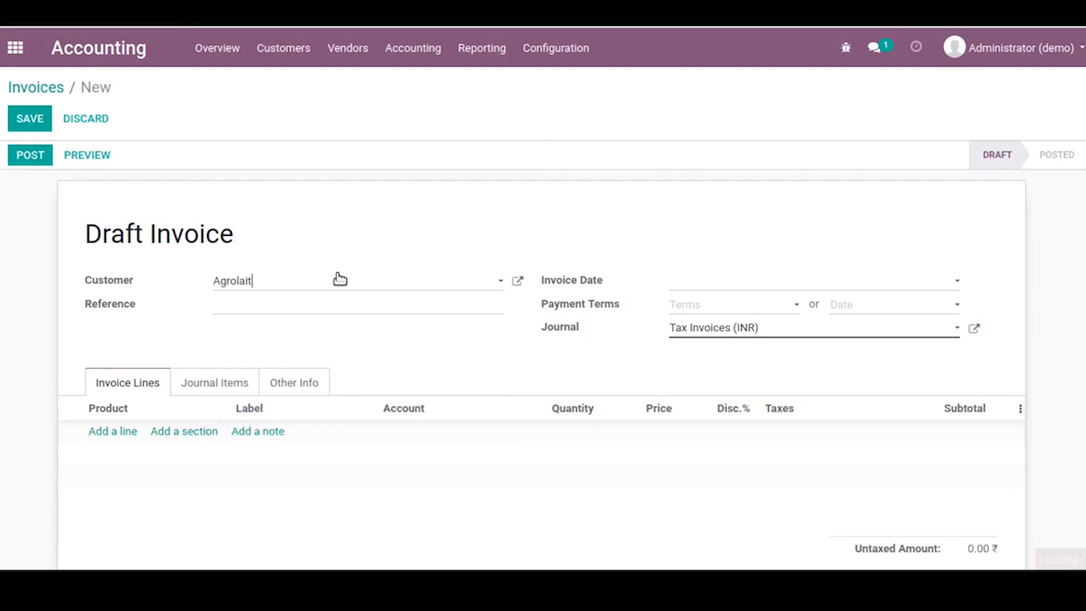
pyautogui.click(516, 278)
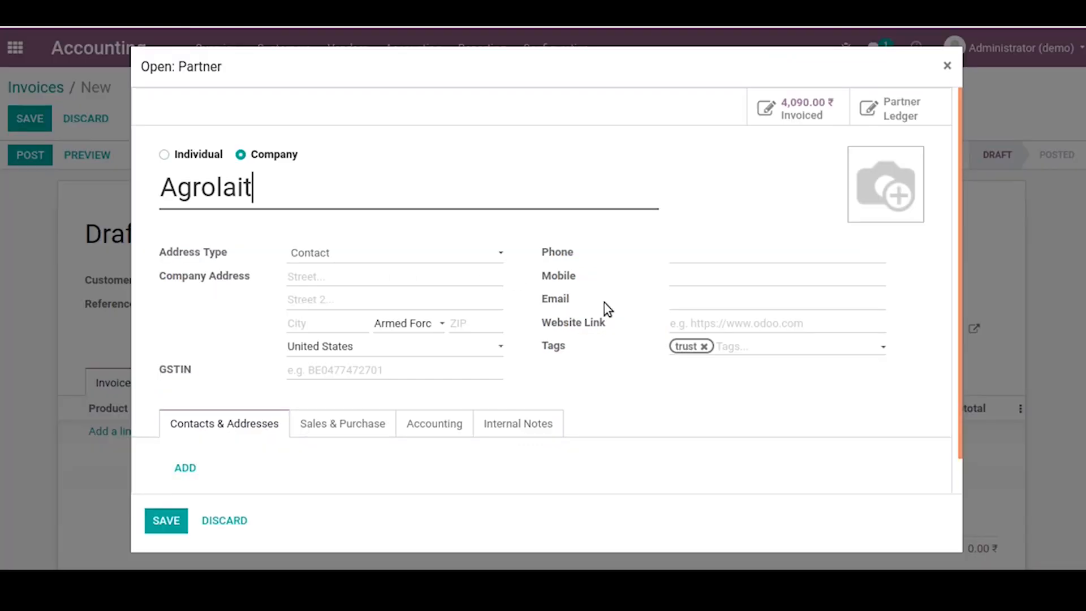
pyautogui.click(947, 66)
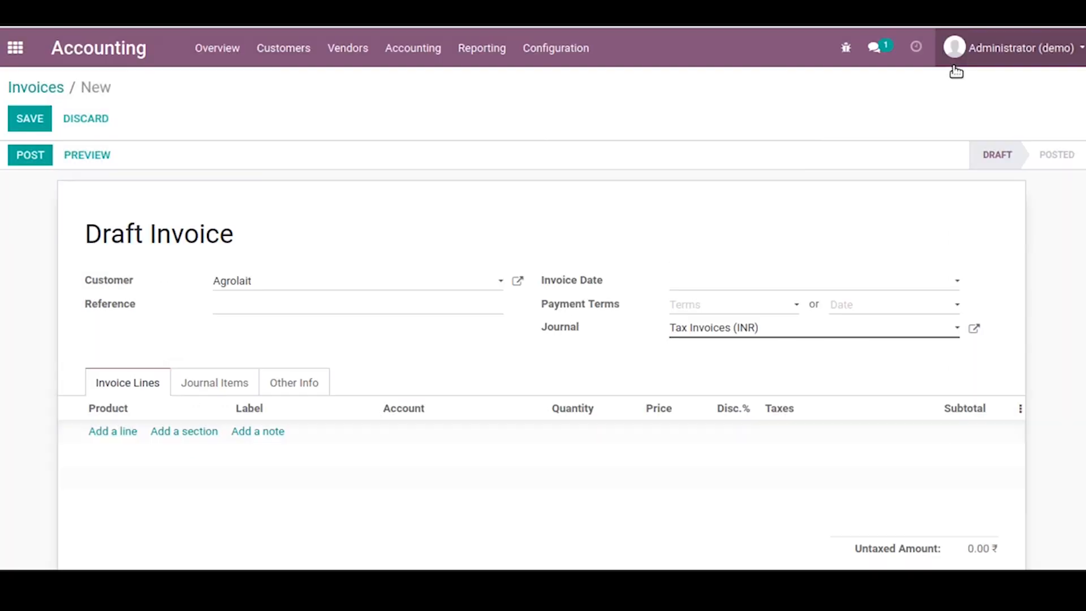
# Add a books line priced at 650 without tax to the draft Agrolait invoice, save it and post it.
pyautogui.click(128, 435)
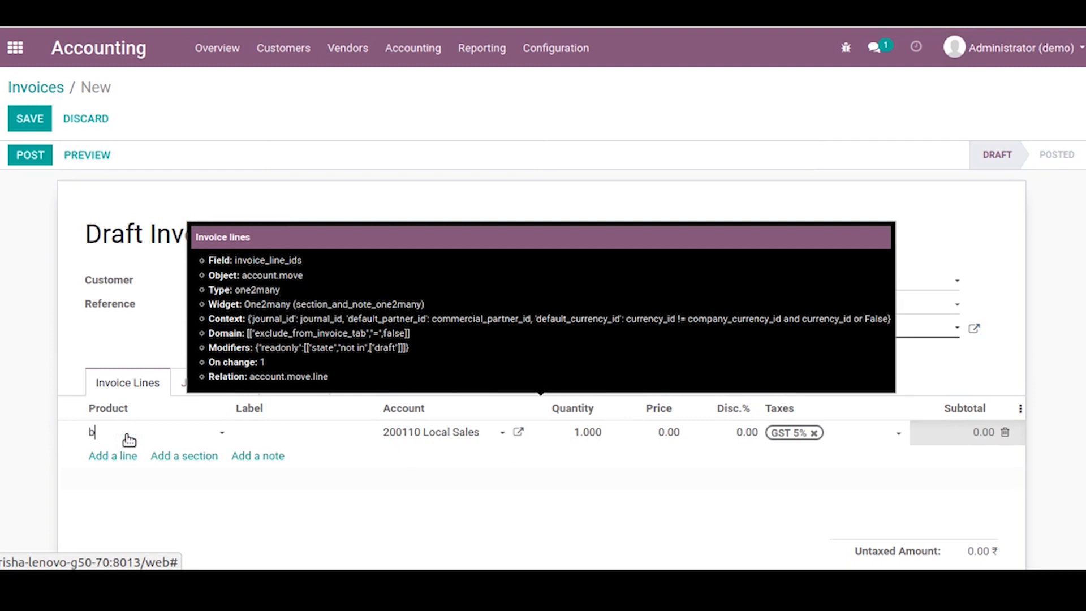
pyautogui.write('b')
pyautogui.press('Return')
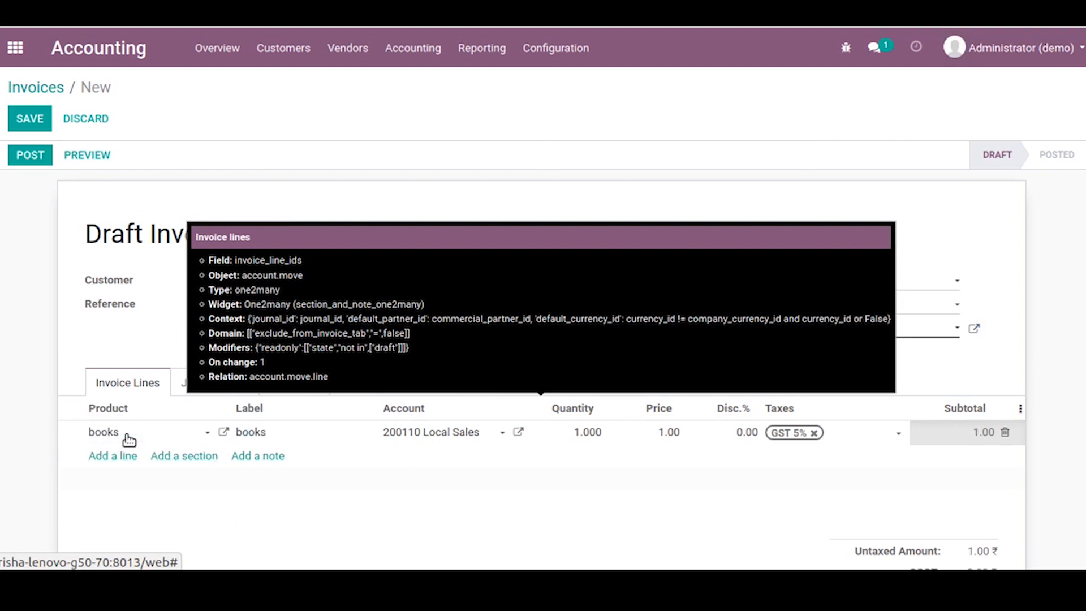
pyautogui.click(654, 441)
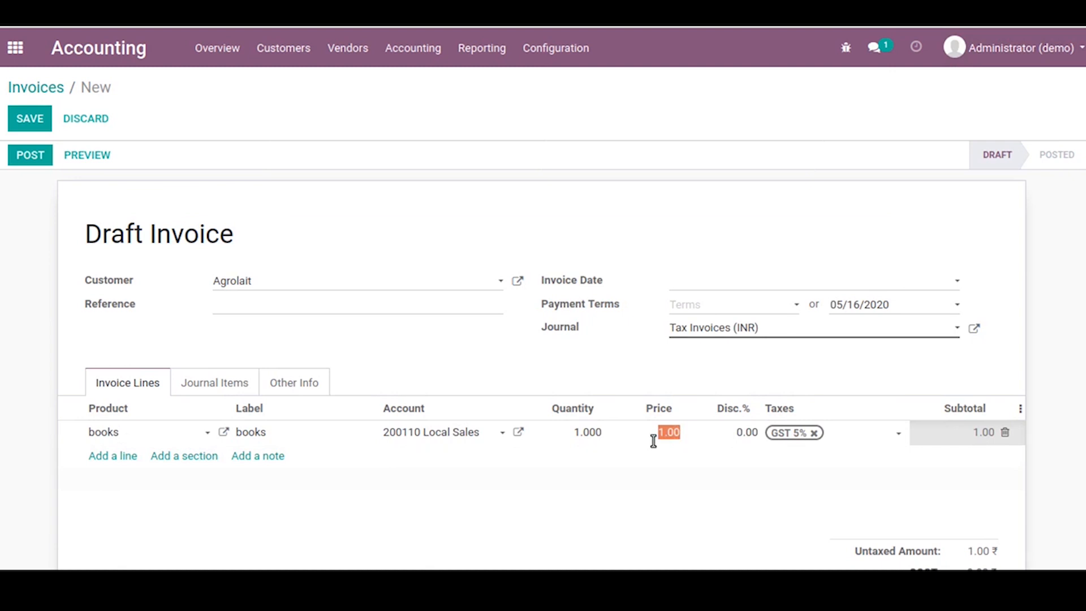
pyautogui.write('650')
pyautogui.click(812, 433)
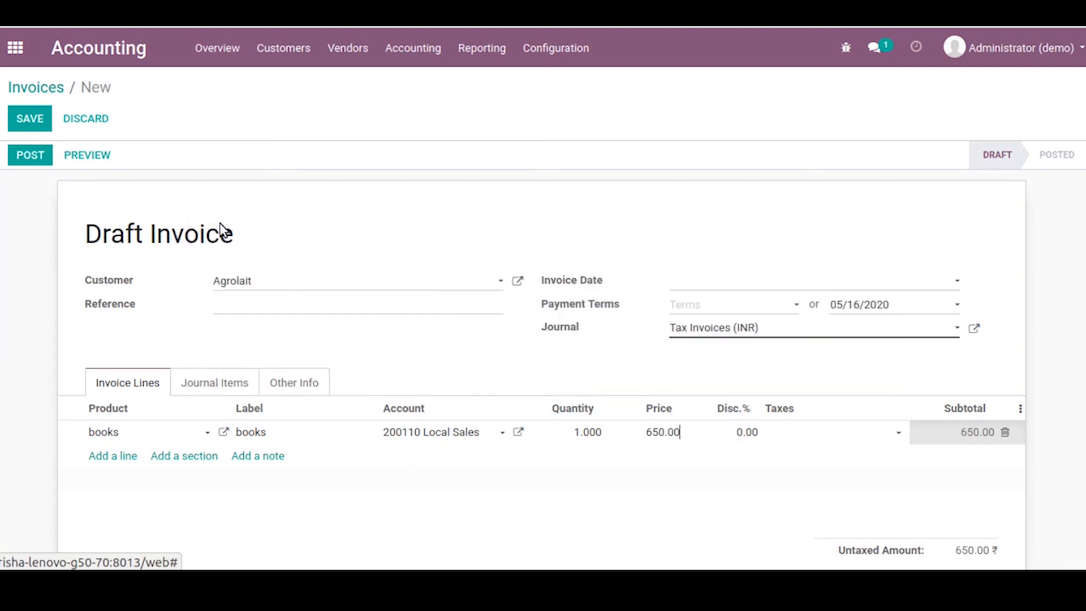
pyautogui.click(39, 122)
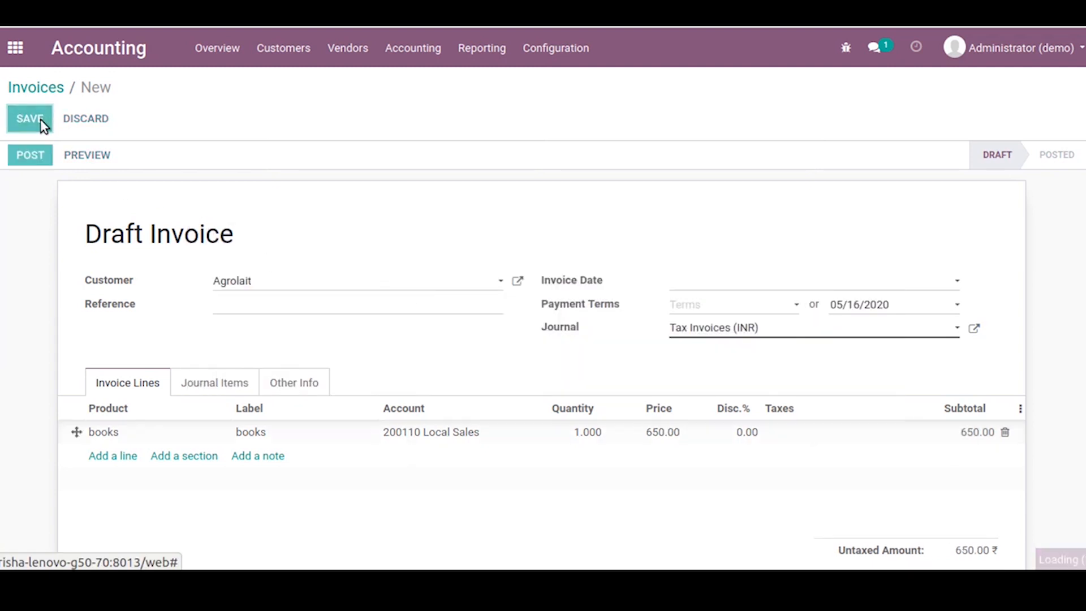
pyautogui.click(35, 156)
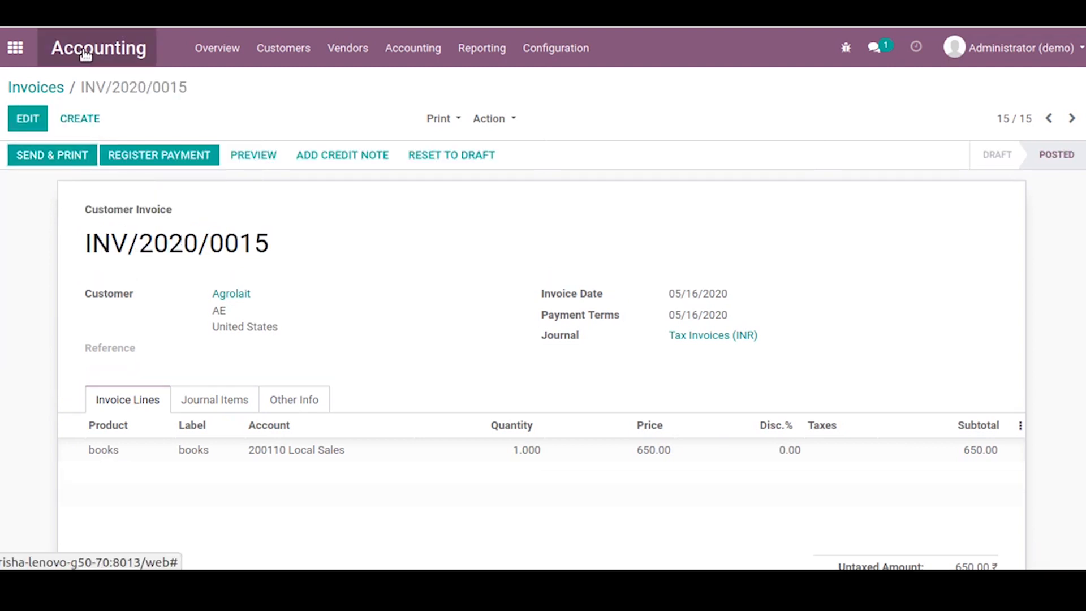
# Create a new bank statement with the reference bank/03/2020.
pyautogui.click(85, 54)
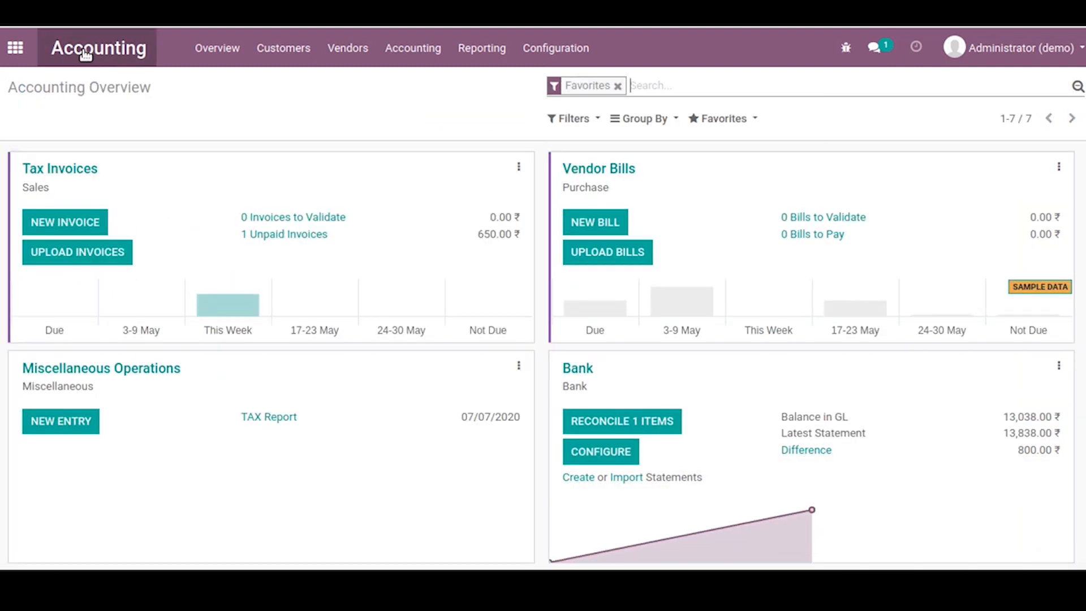
pyautogui.click(578, 476)
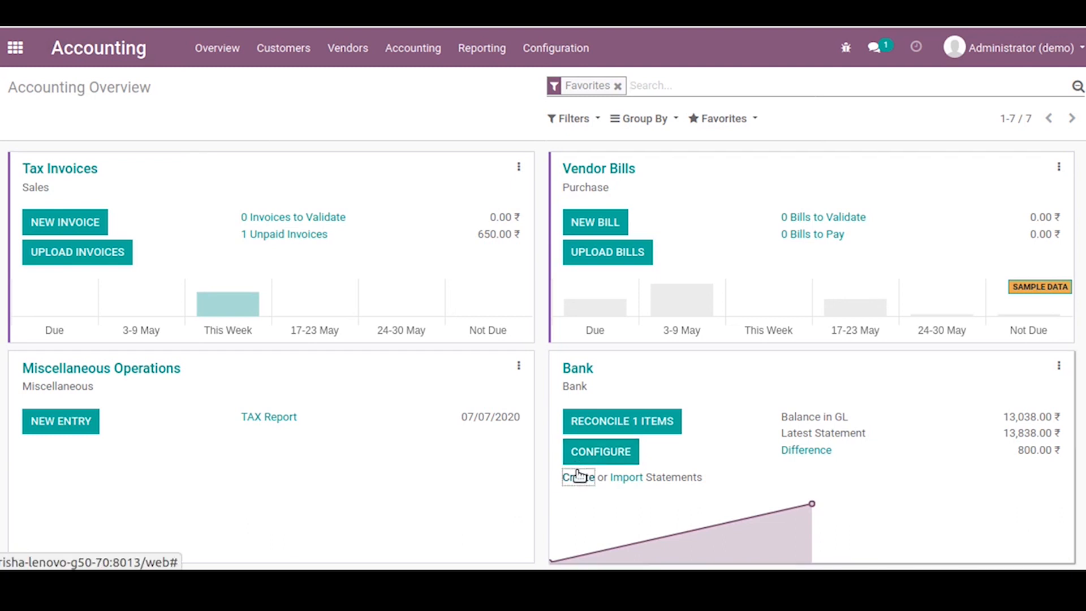
pyautogui.write('bank/0')
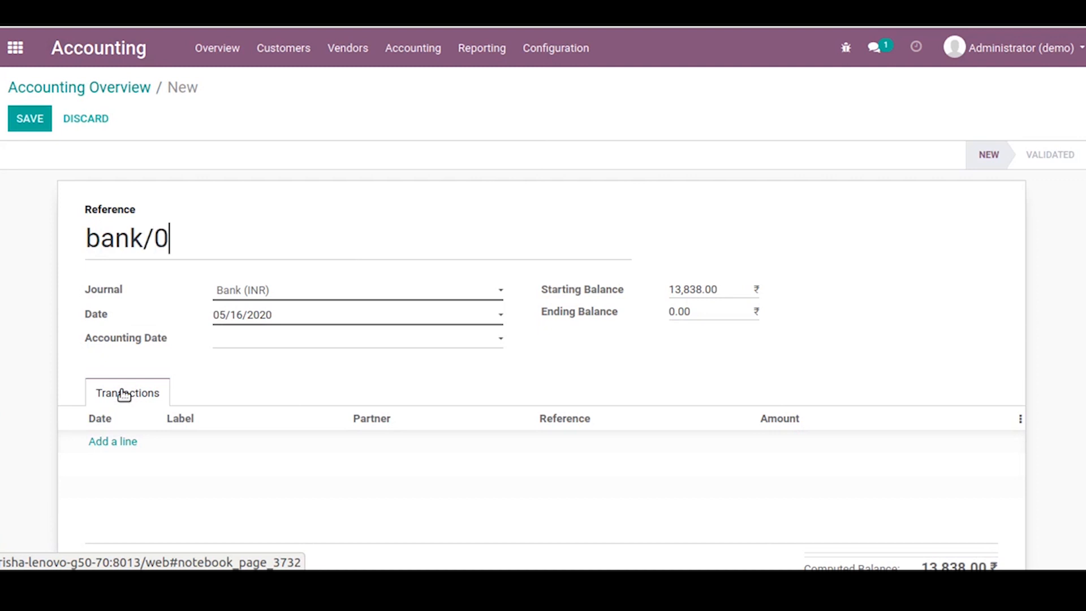
pyautogui.write('3/20')
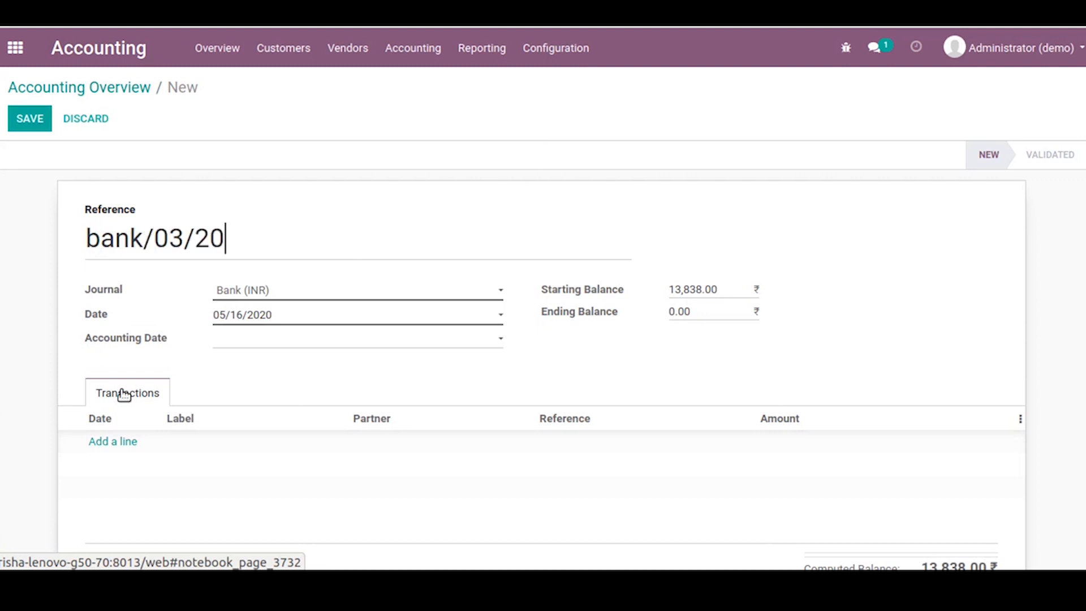
pyautogui.write('20')
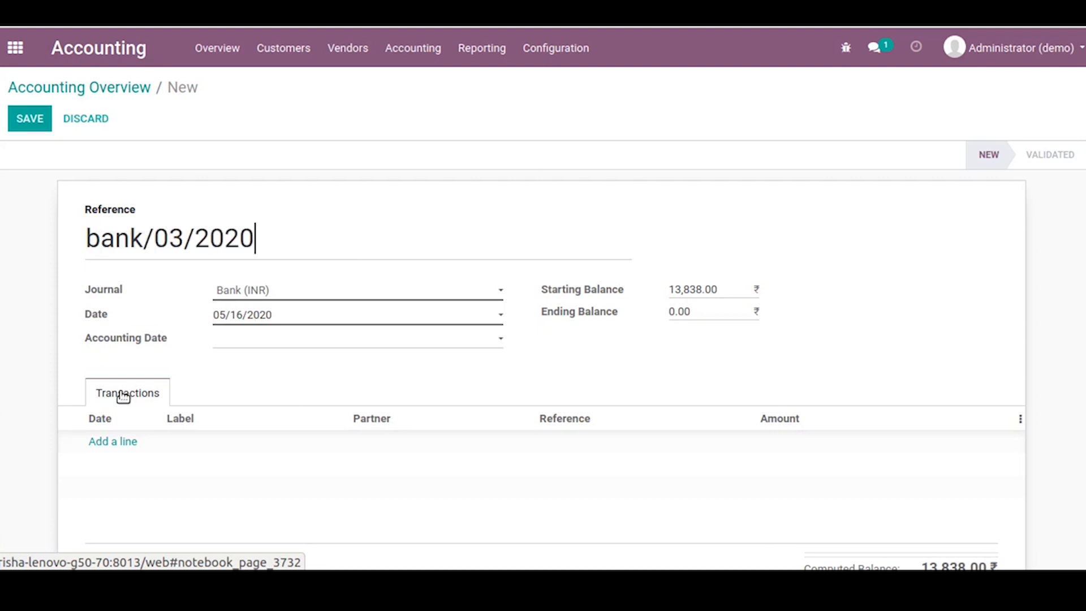
# Add a statement transaction labelled trust for partner Agrolait with an amount of 650.
pyautogui.click(112, 442)
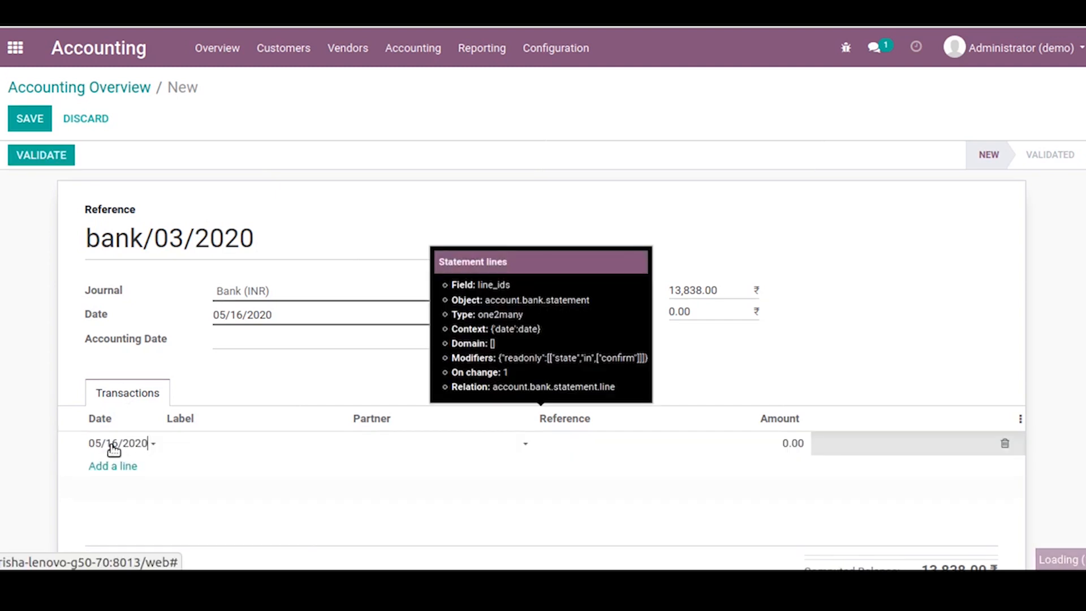
pyautogui.click(196, 442)
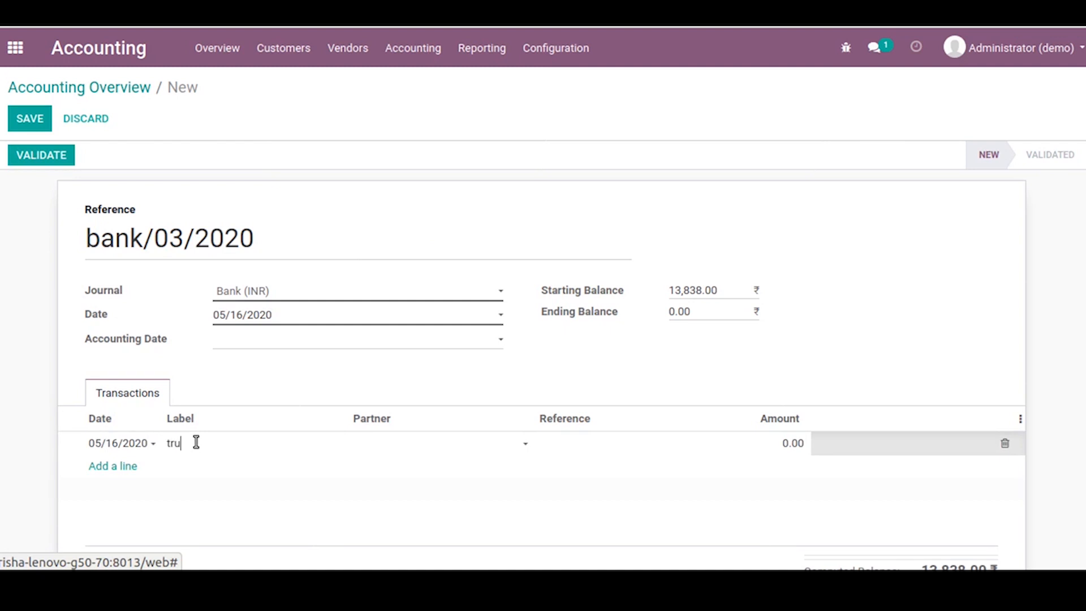
pyautogui.click(424, 445)
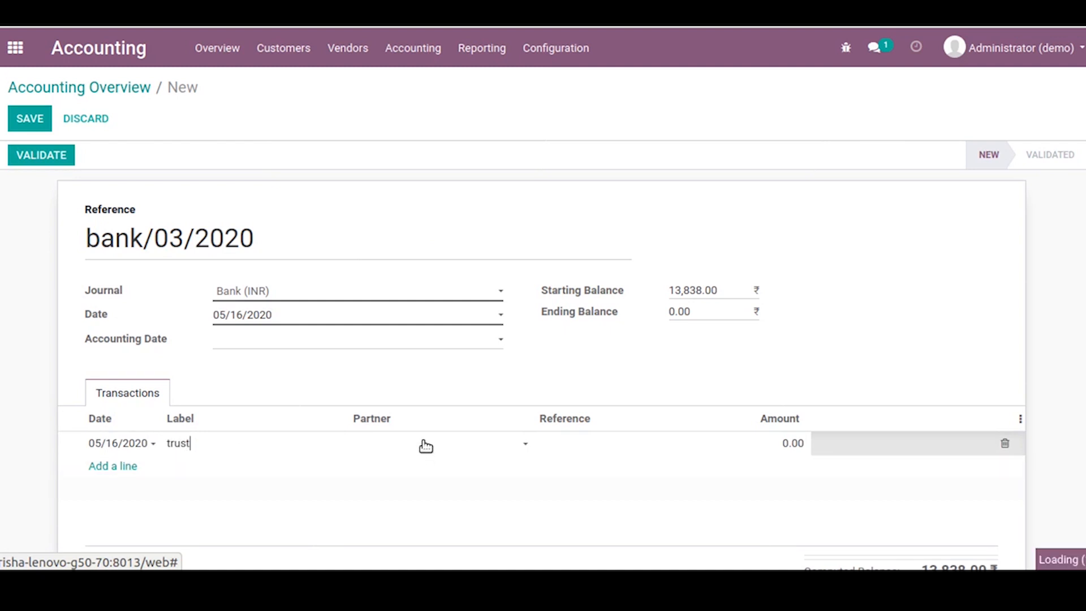
pyautogui.click(434, 332)
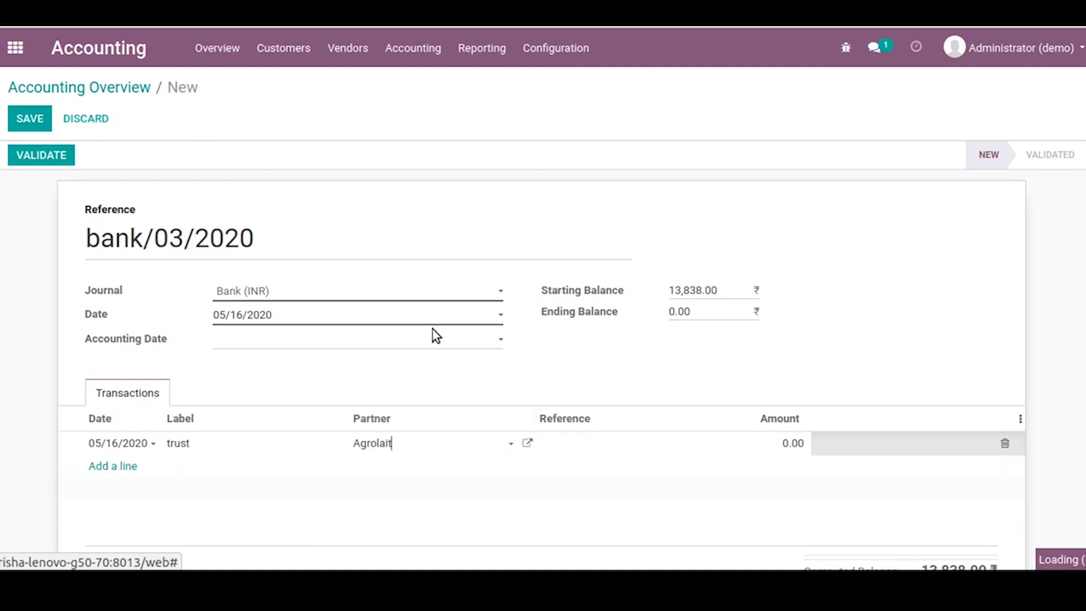
pyautogui.click(782, 444)
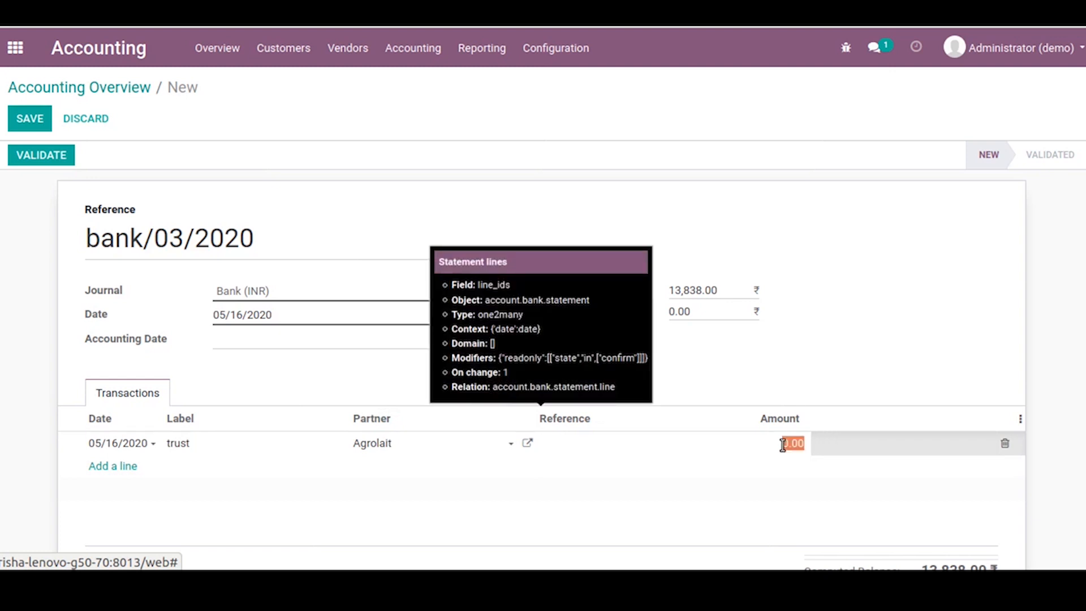
pyautogui.write('650')
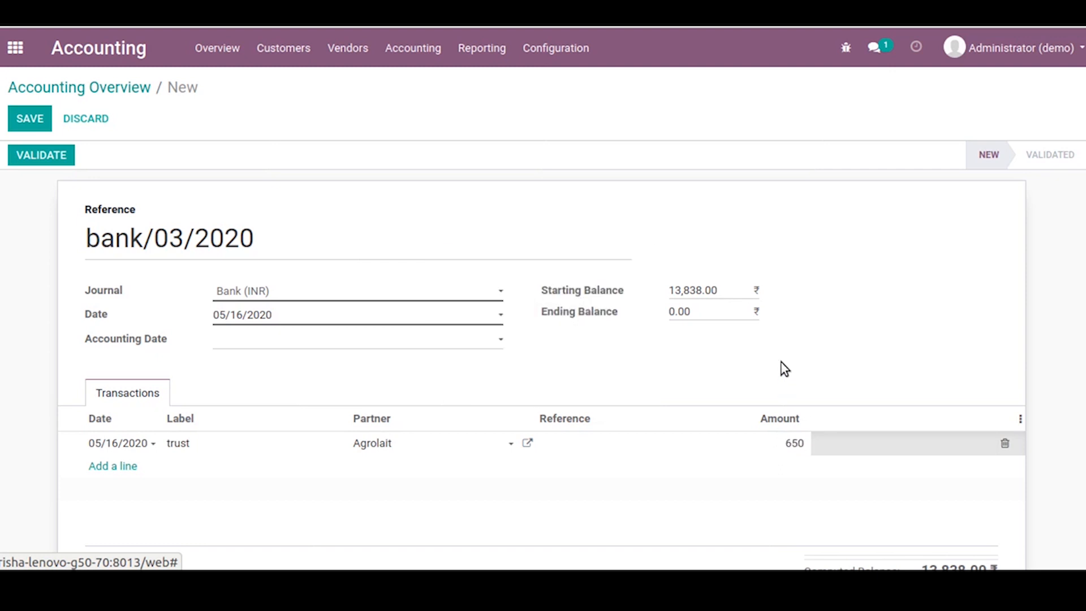
pyautogui.click(781, 368)
# Save the bank statement and run its reconciliation.
pyautogui.click(49, 127)
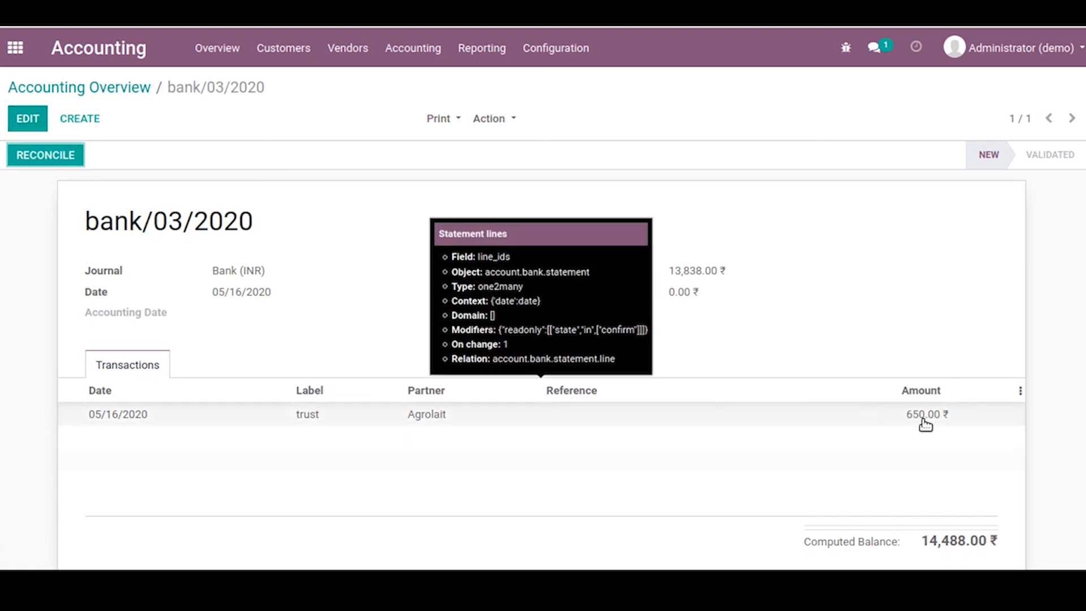
pyautogui.click(68, 156)
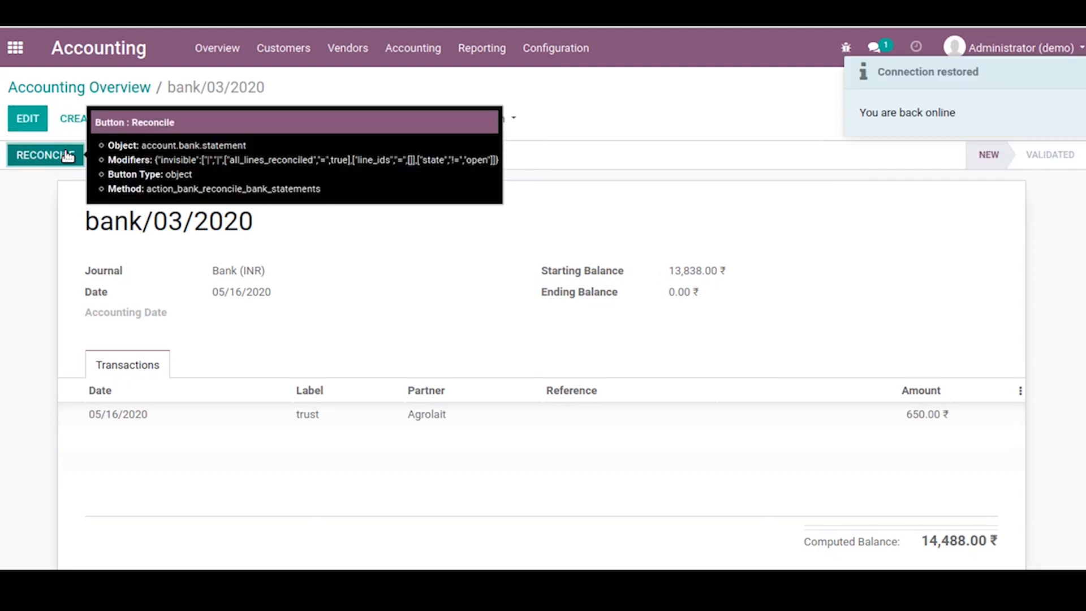
pyautogui.click(67, 155)
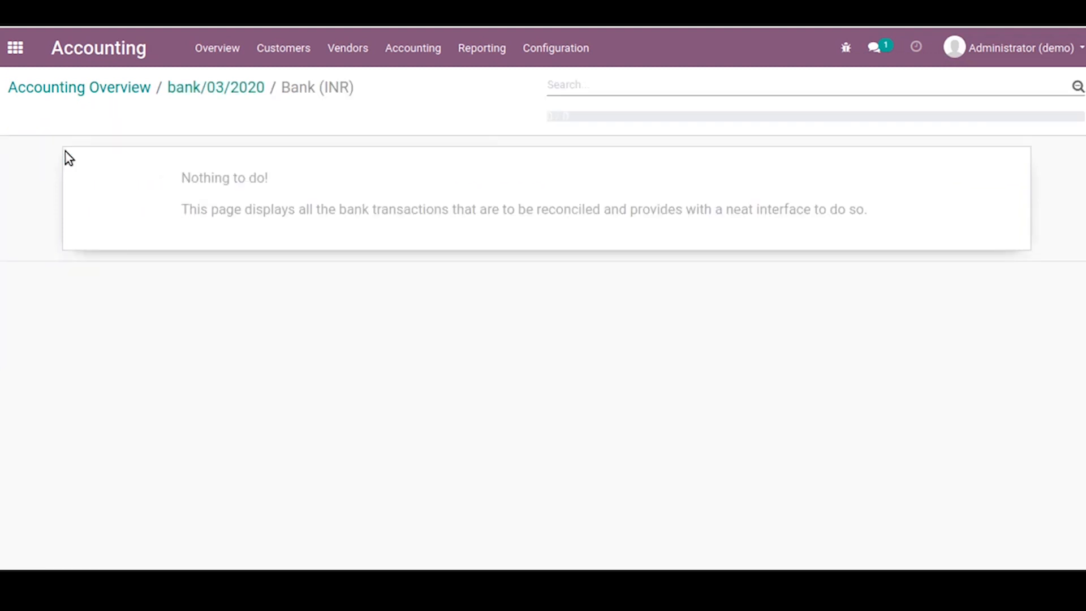
# Open invoice INV/2020/0015 from the customer invoices and view the payment linked to it.
pyautogui.click(280, 50)
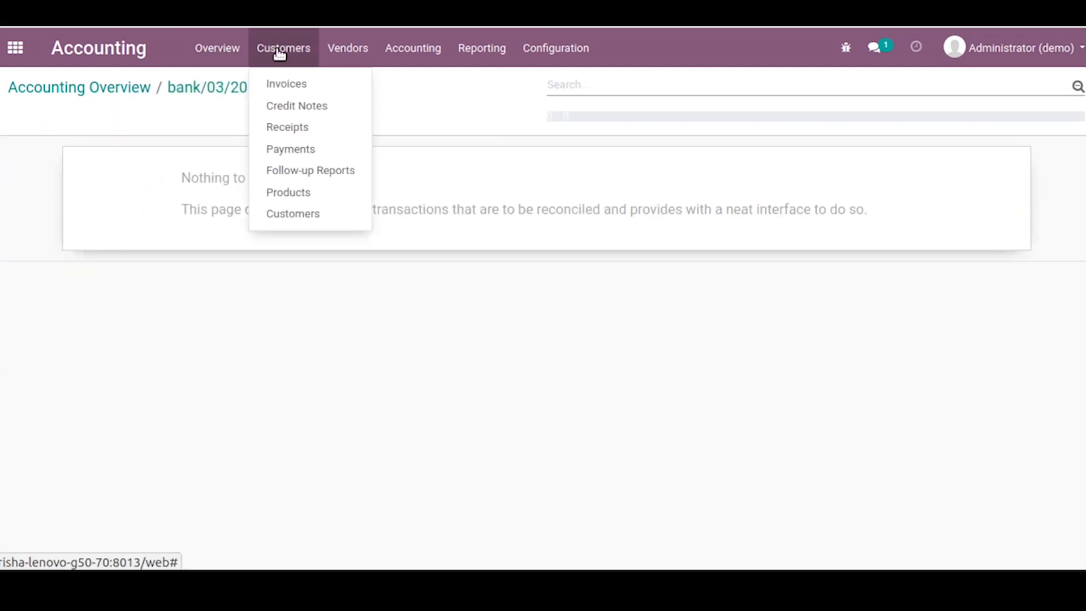
pyautogui.click(280, 85)
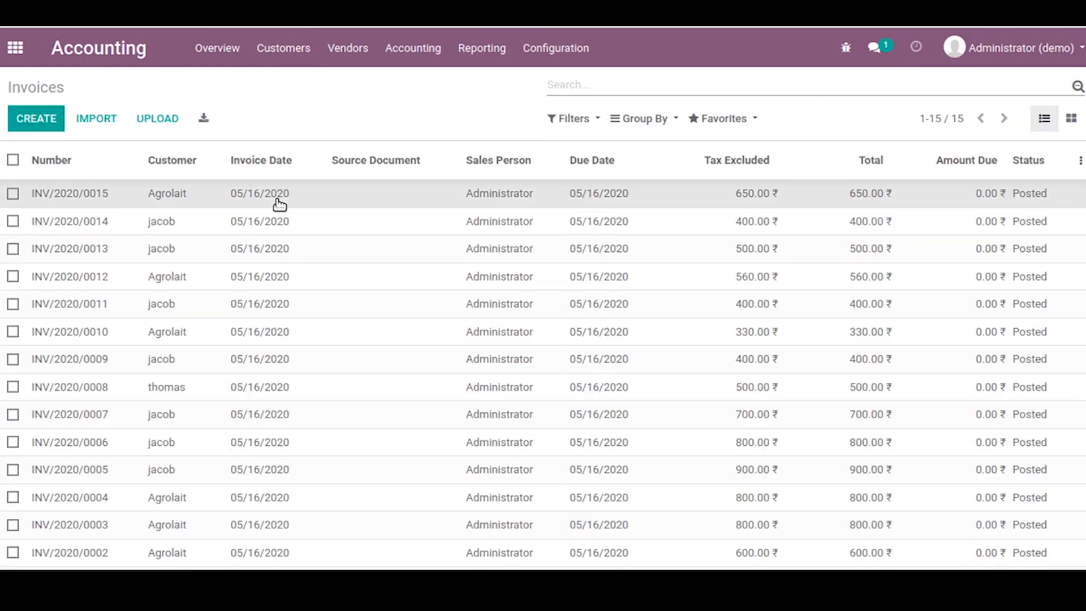
pyautogui.click(280, 205)
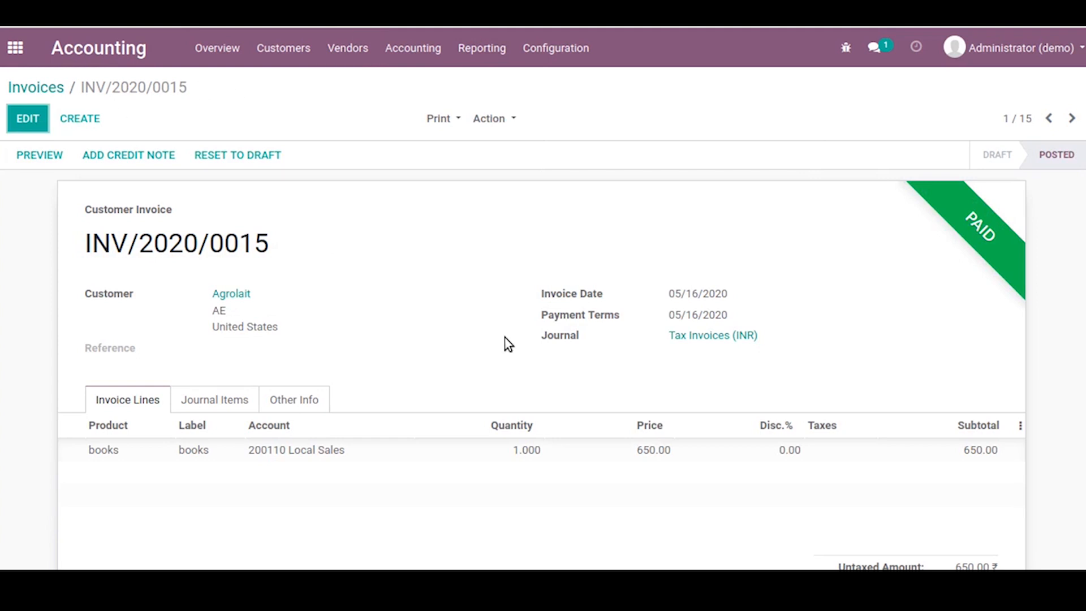
pyautogui.scroll(-6, 928, 325)
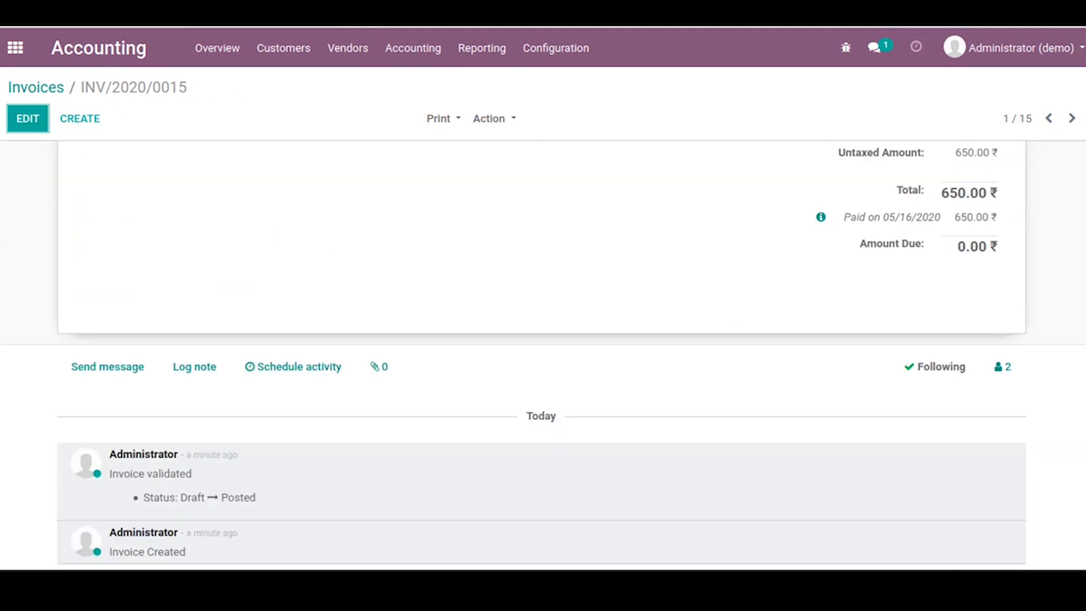
pyautogui.click(821, 218)
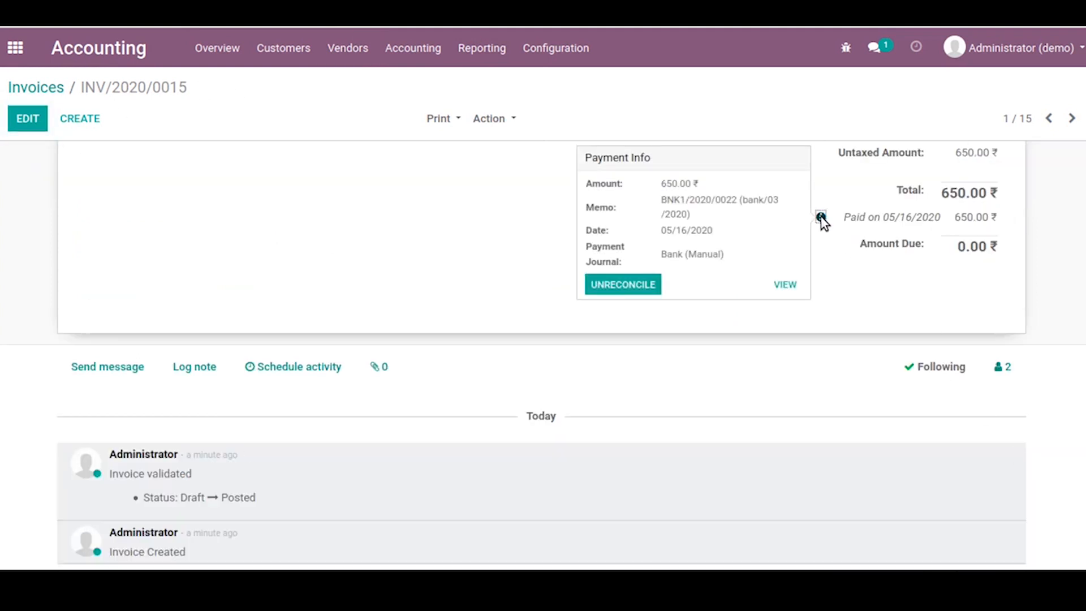
pyautogui.click(779, 289)
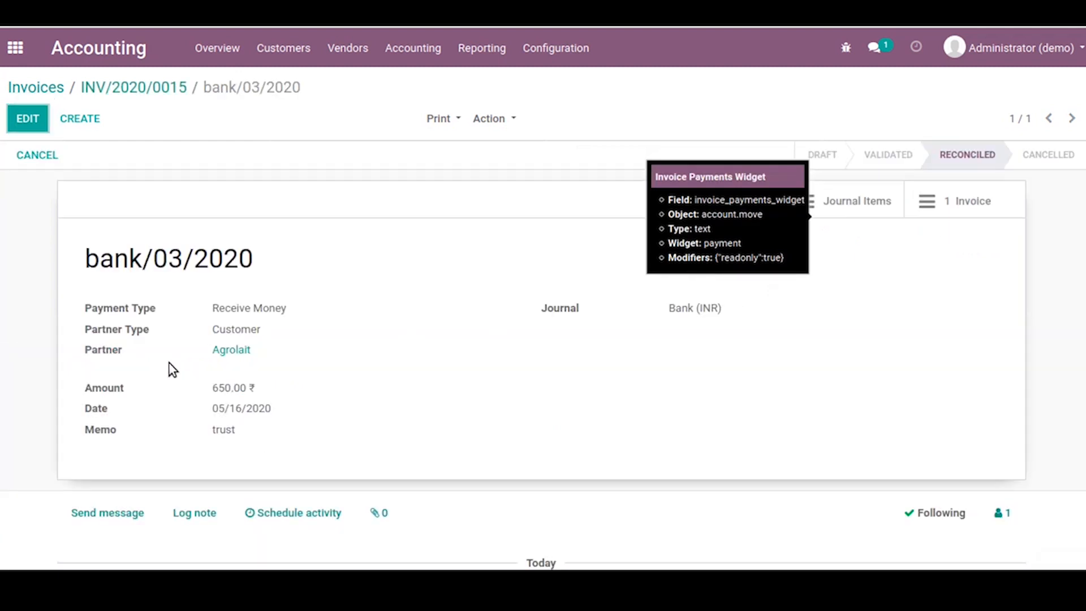
# Start a new reconciliation model and examine its option for adding a second counterpart line.
pyautogui.click(127, 62)
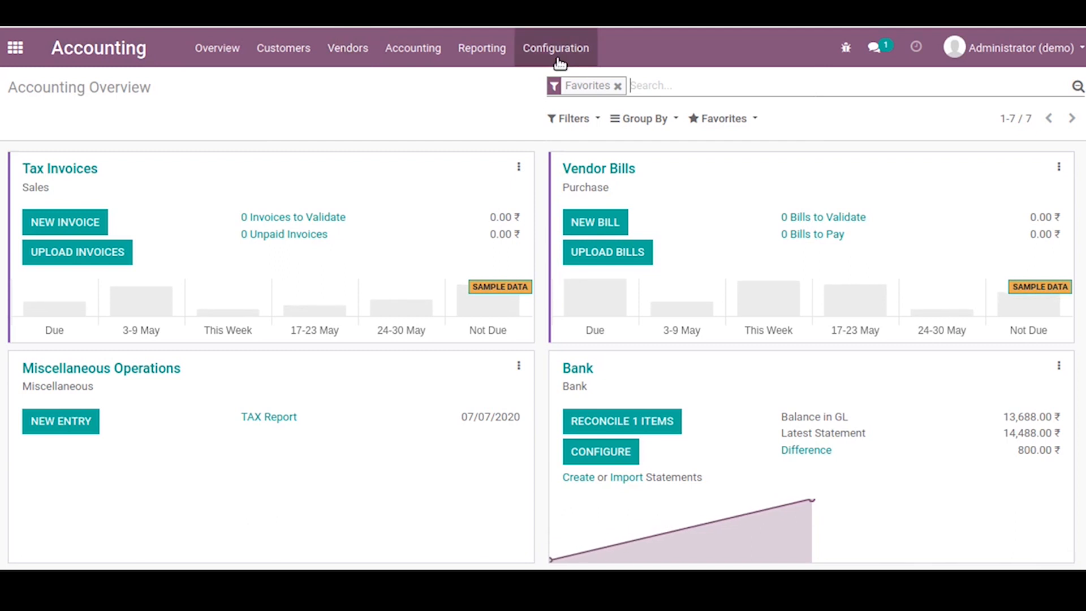
pyautogui.click(559, 57)
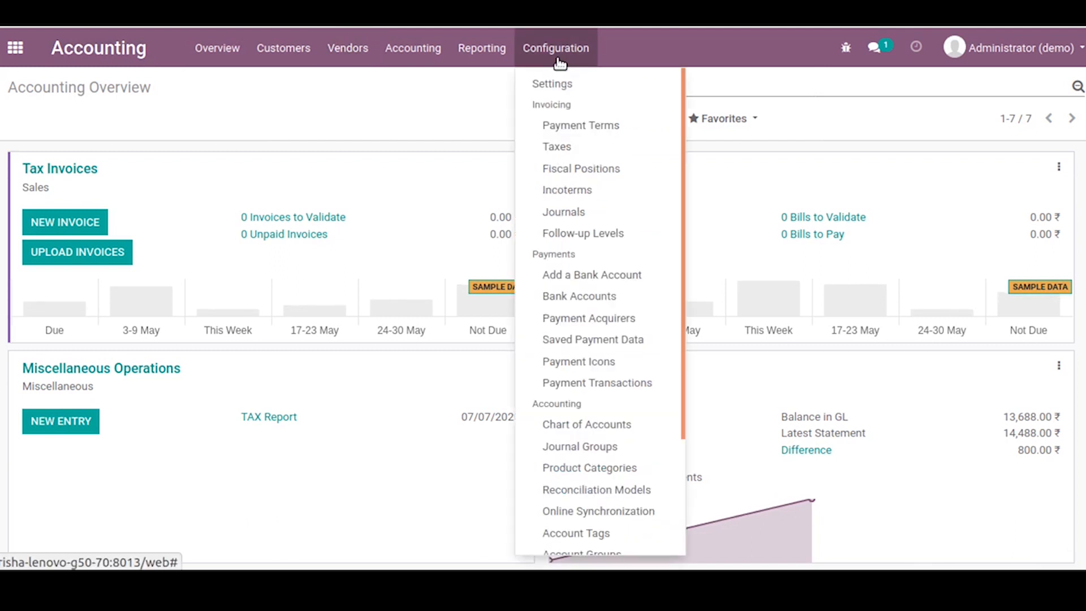
pyautogui.click(608, 499)
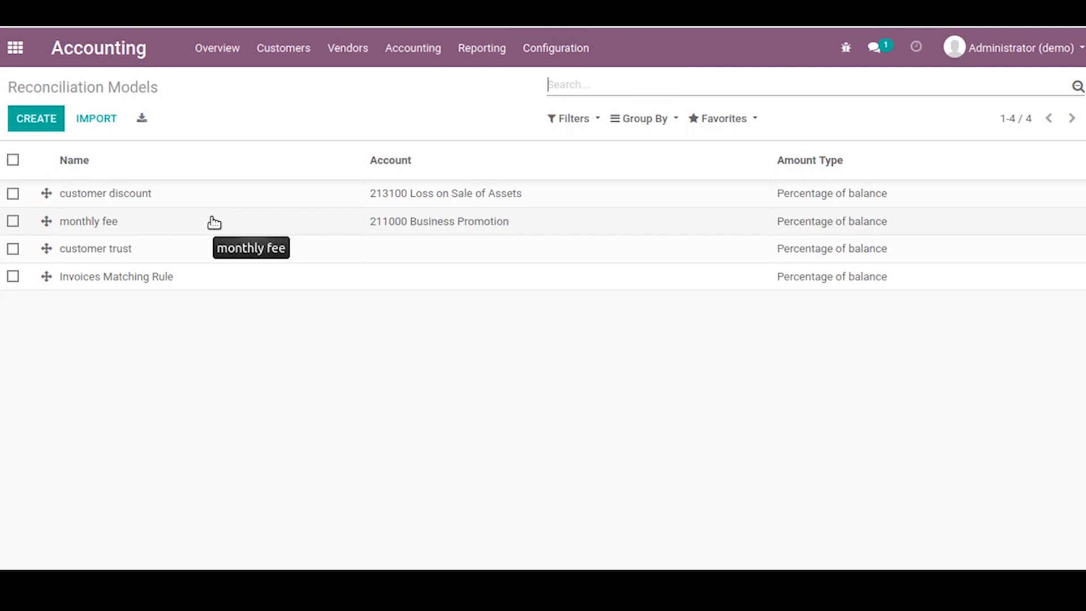
pyautogui.click(44, 128)
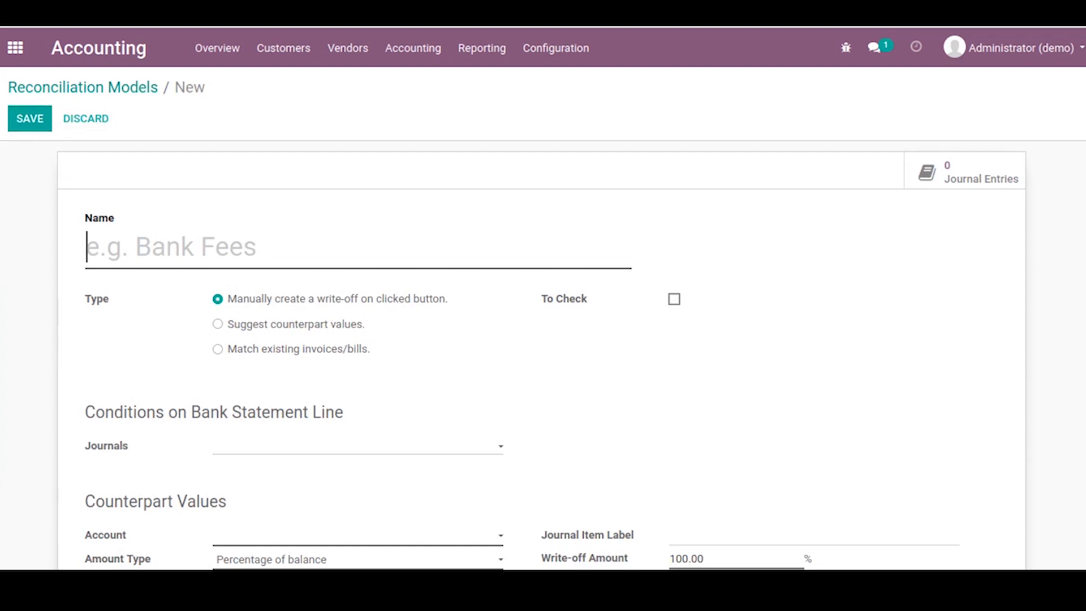
pyautogui.scroll(-3, 542, 355)
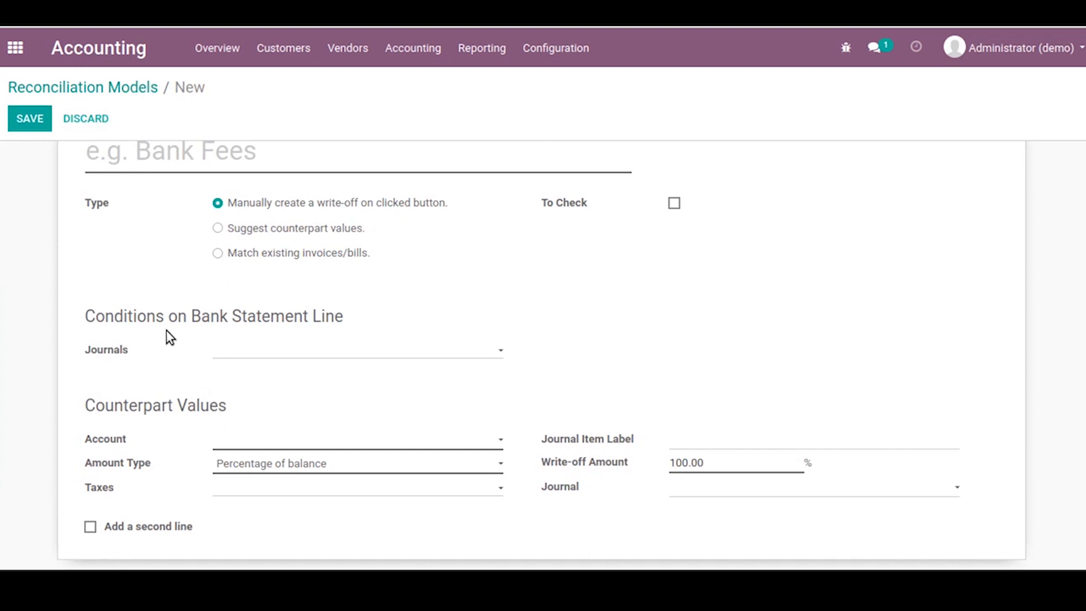
pyautogui.click(90, 527)
pyautogui.click(90, 527)
# Try the tax CESS Sale 1591 Per Thousand in the counterpart values, and check the Tax Included in Price and Amount Type options.
pyautogui.click(296, 489)
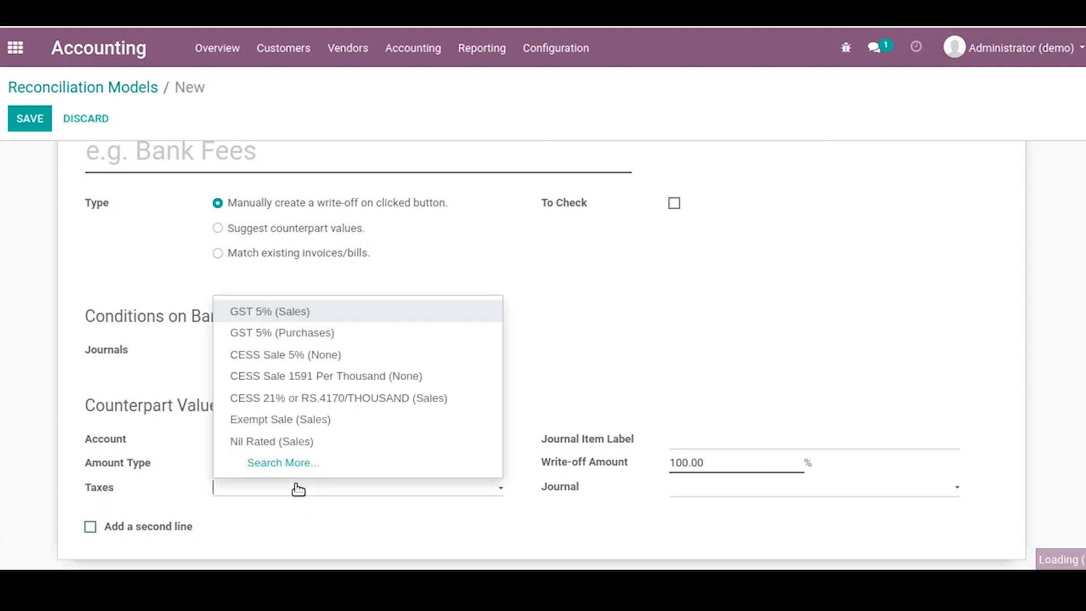
pyautogui.click(352, 378)
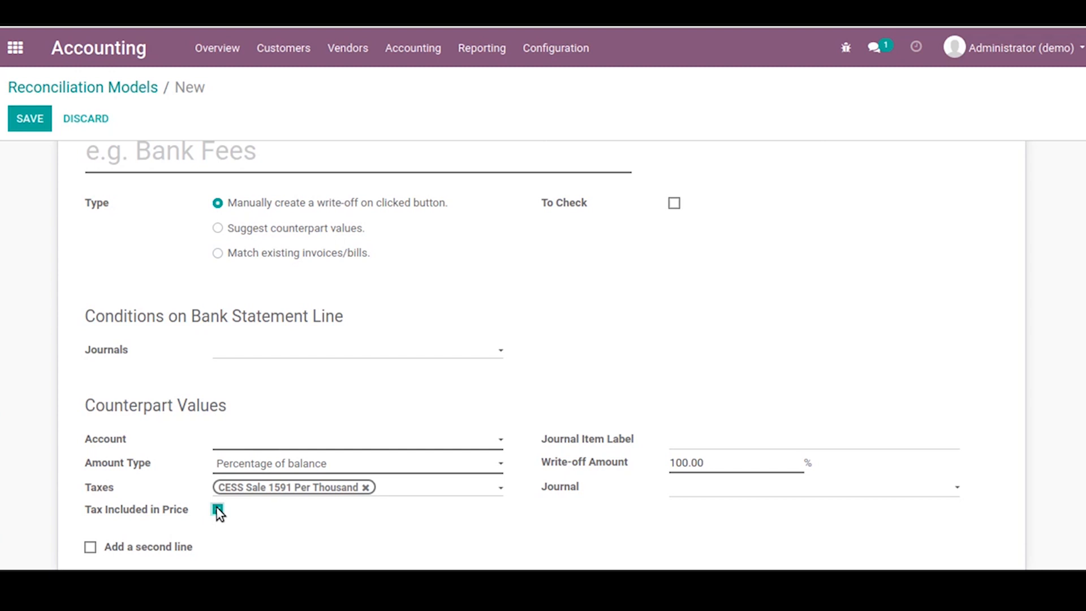
pyautogui.click(217, 509)
pyautogui.click(416, 468)
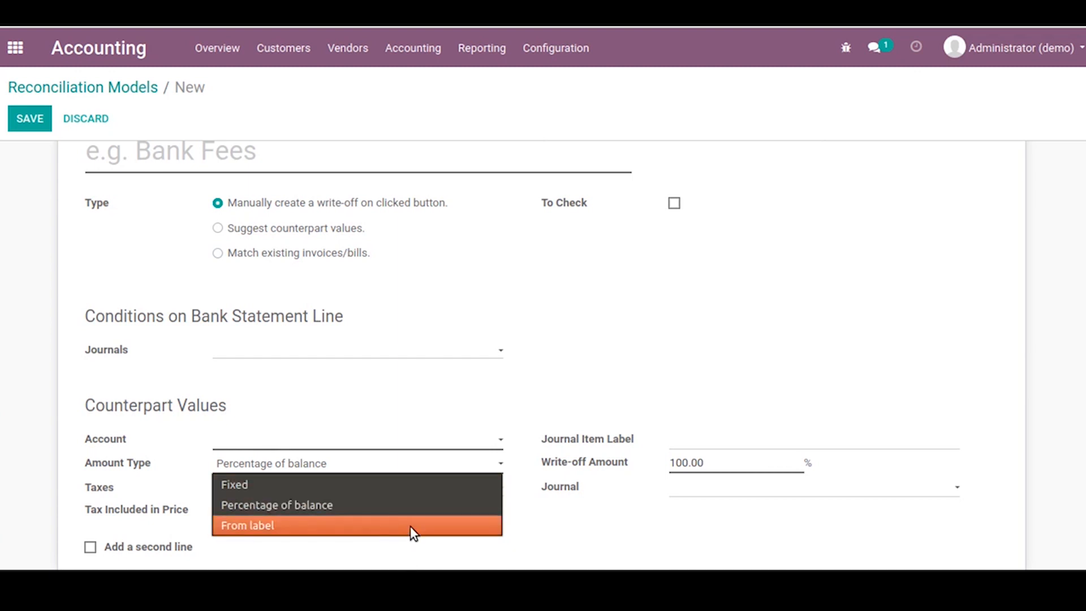
pyautogui.click(478, 403)
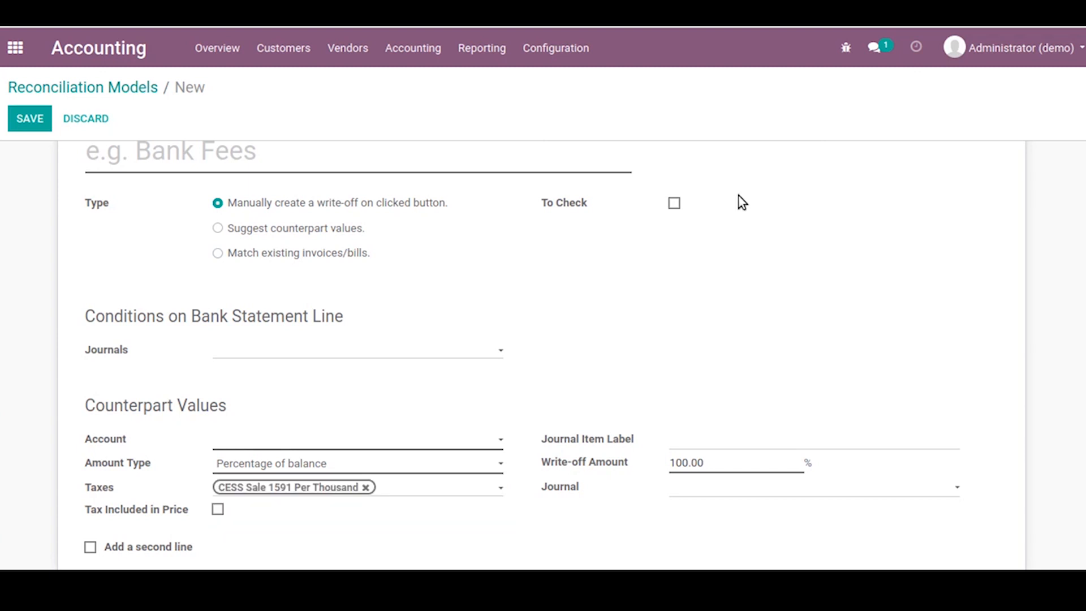
# Discard the unsaved reconciliation model and return to the list of models.
pyautogui.scroll(3, 543, 339)
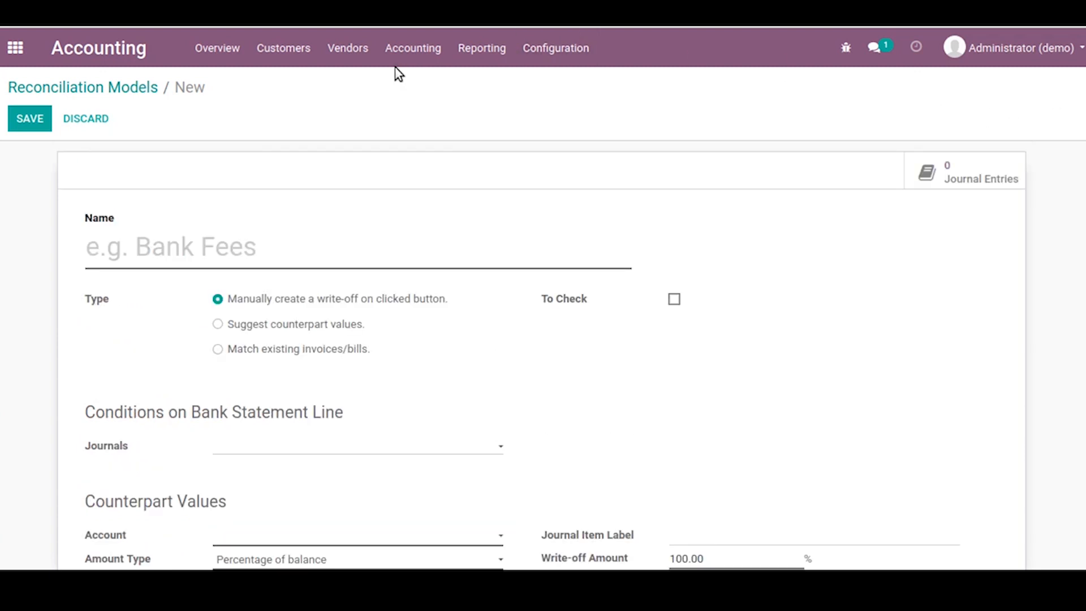
pyautogui.click(125, 88)
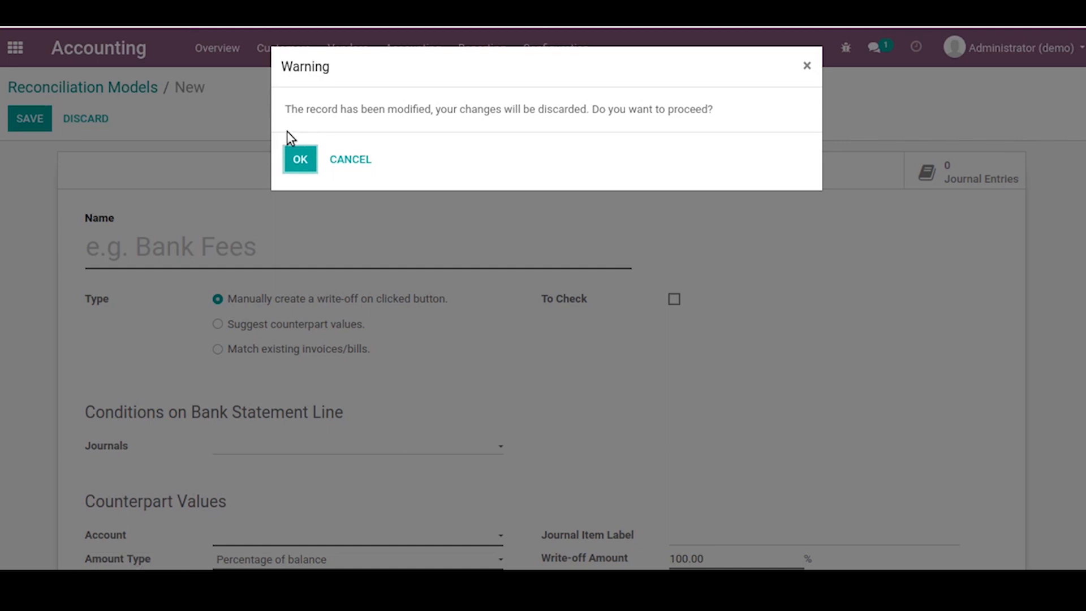
pyautogui.click(294, 154)
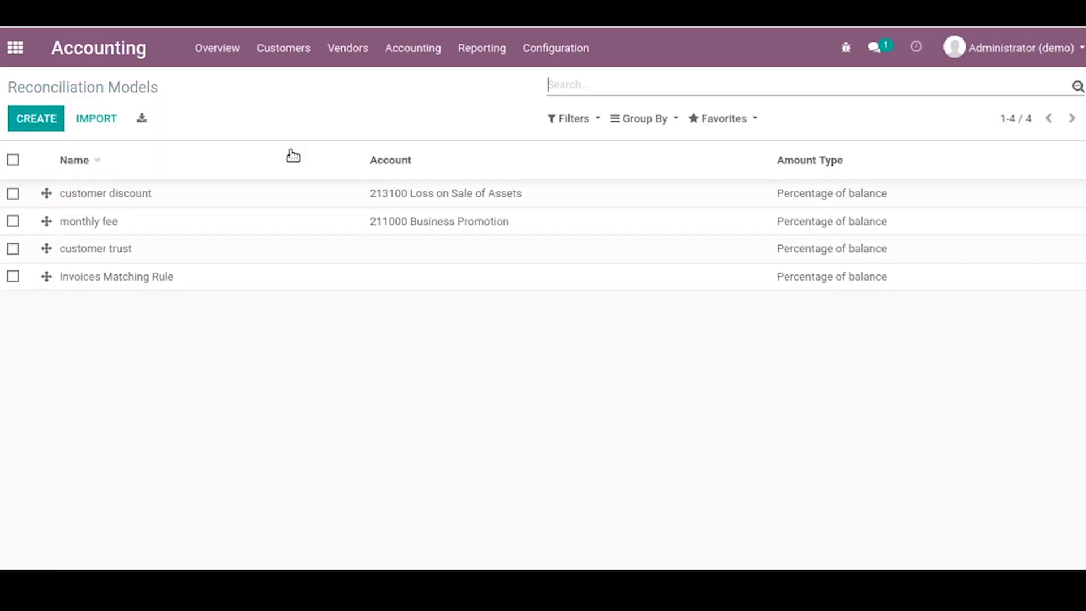